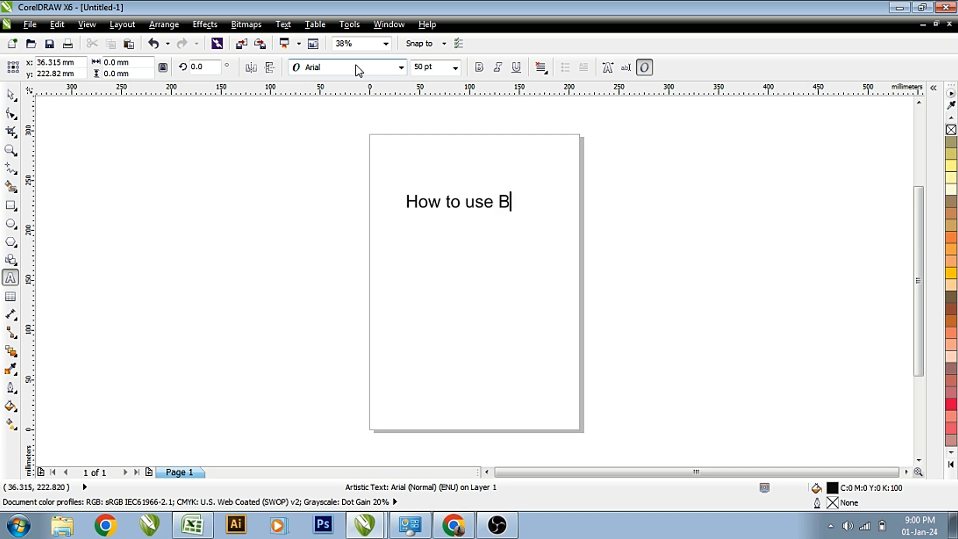
# Make the "How to use Blend Tool" title bold and move it above the page.
pyautogui.hotkey('ctrl', 'space')
pyautogui.click(479, 67)
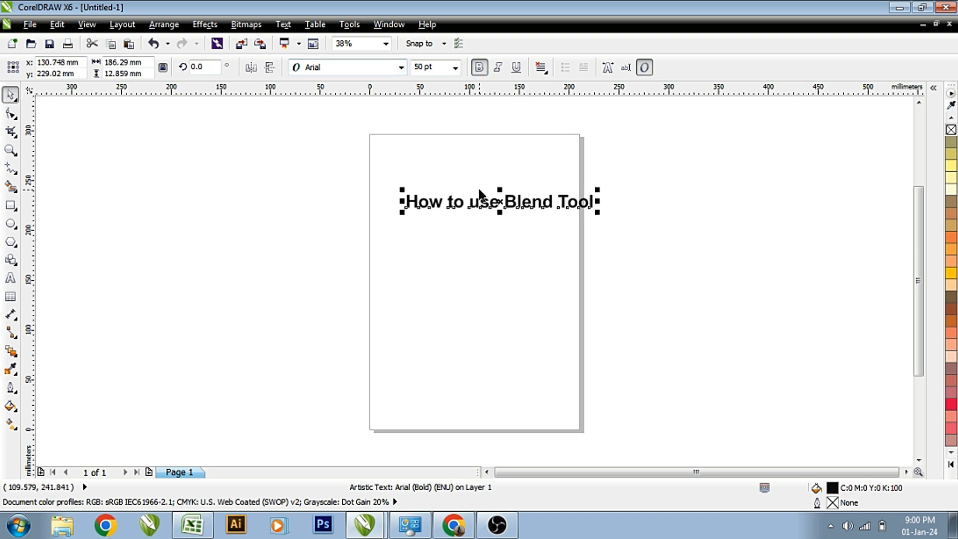
pyautogui.moveTo(497, 201); pyautogui.dragTo(477, 159)
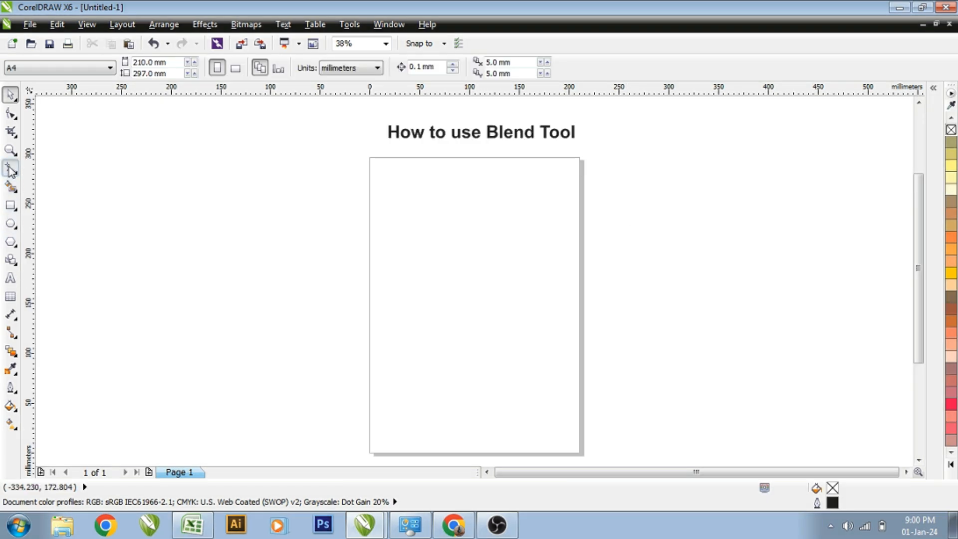
# Draw a horizontal line about 169 mm long on the upper part of the page and place a copy on the lower part.
pyautogui.click(11, 170)
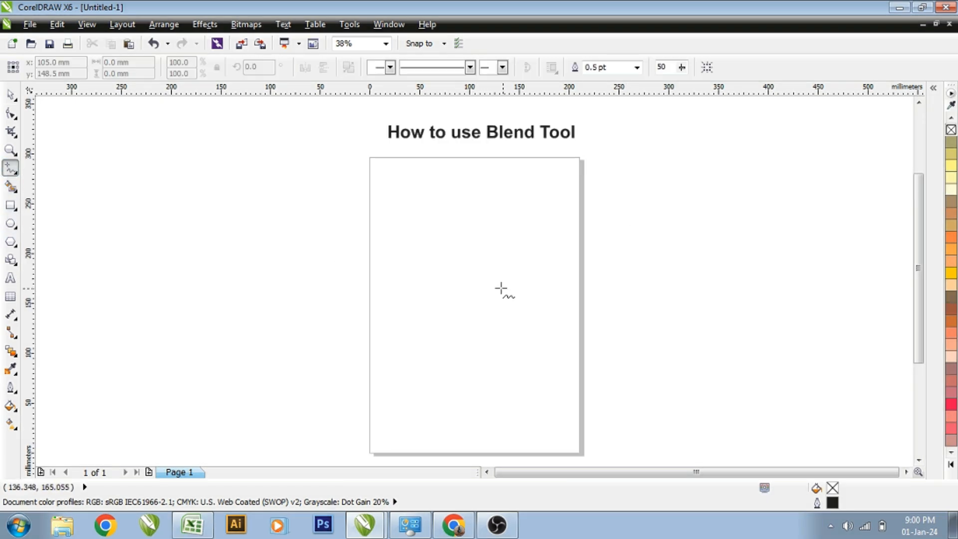
pyautogui.click(389, 226)
pyautogui.click(559, 225)
pyautogui.press('space')
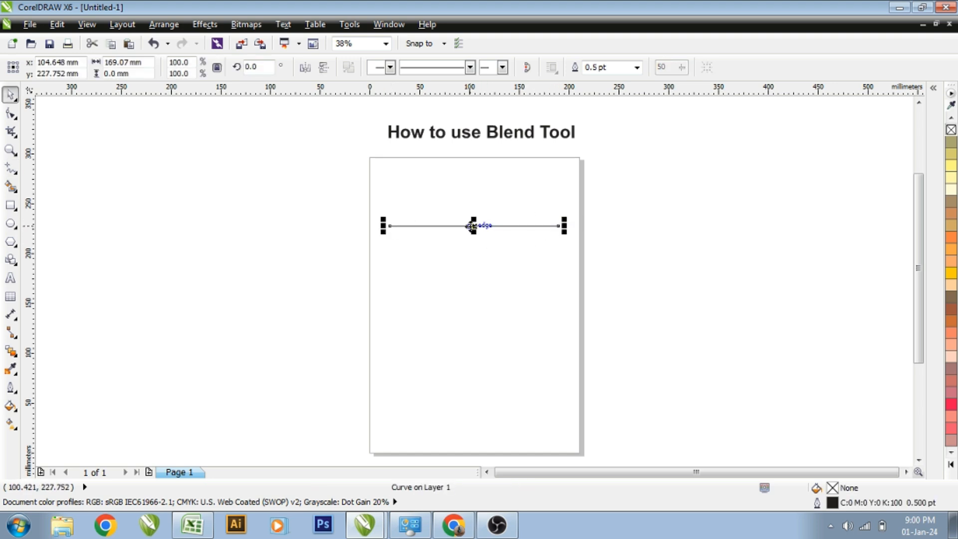
pyautogui.moveTo(472, 226); pyautogui.dragTo(474, 358)
pyautogui.rightClick(474, 358)
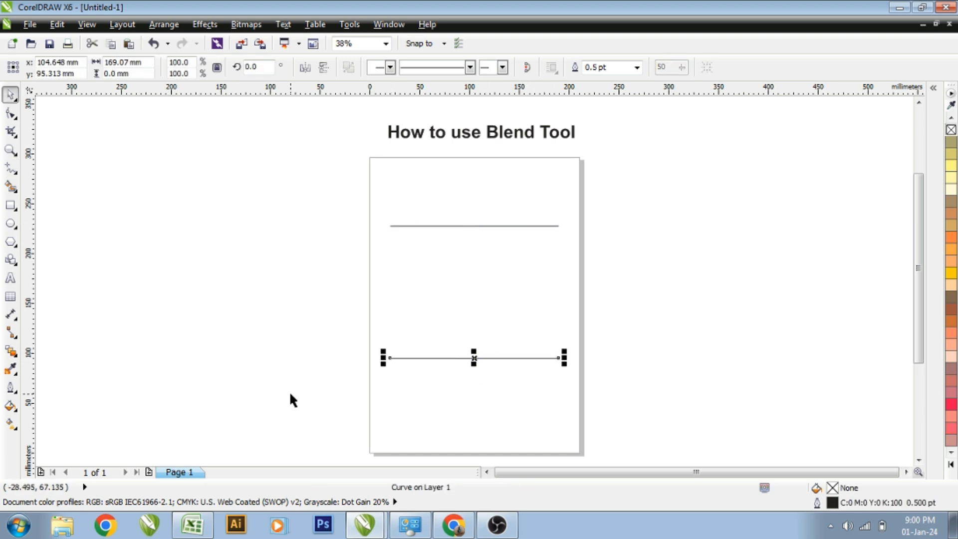
# Blend the upper line into the lower line with 30 steps.
pyautogui.click(11, 353)
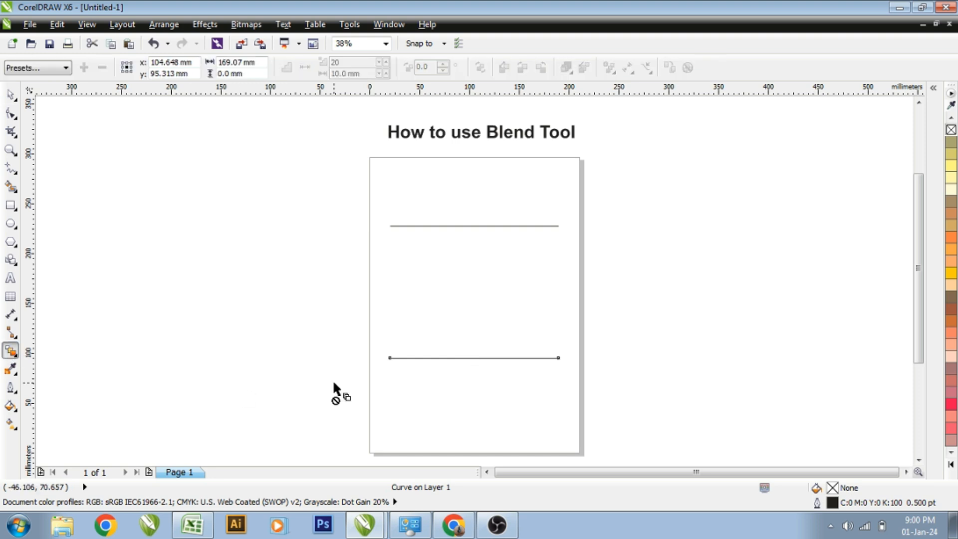
pyautogui.moveTo(470, 227)
pyautogui.mouseDown()
pyautogui.moveTo(466, 343)
pyautogui.moveTo(474, 358)
pyautogui.mouseUp()
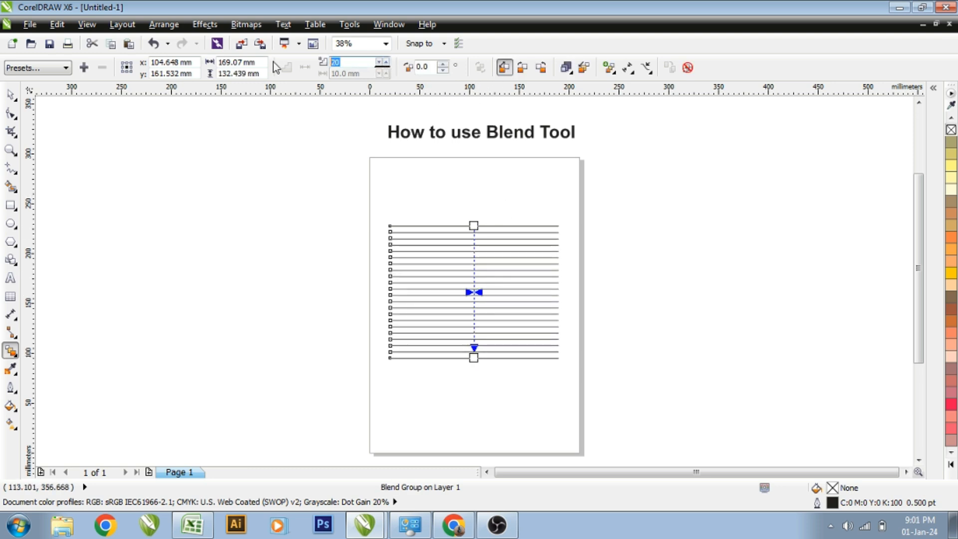
pyautogui.press('Return')
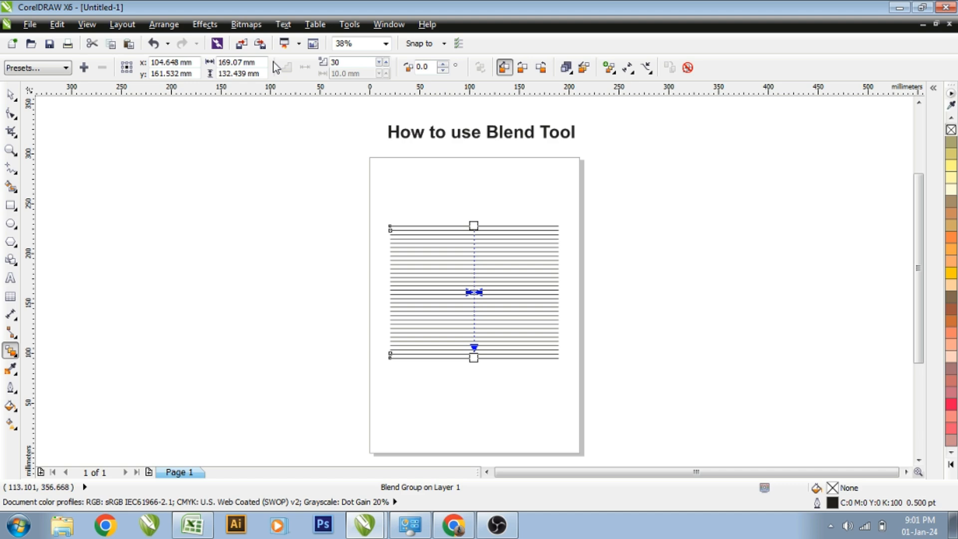
pyautogui.click(11, 94)
pyautogui.click(11, 114)
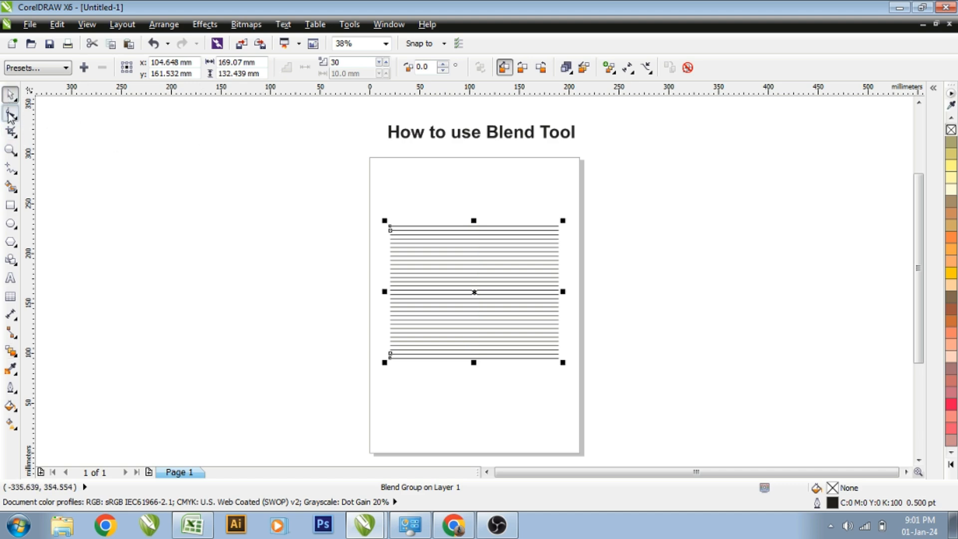
pyautogui.click(464, 227)
pyautogui.press('space')
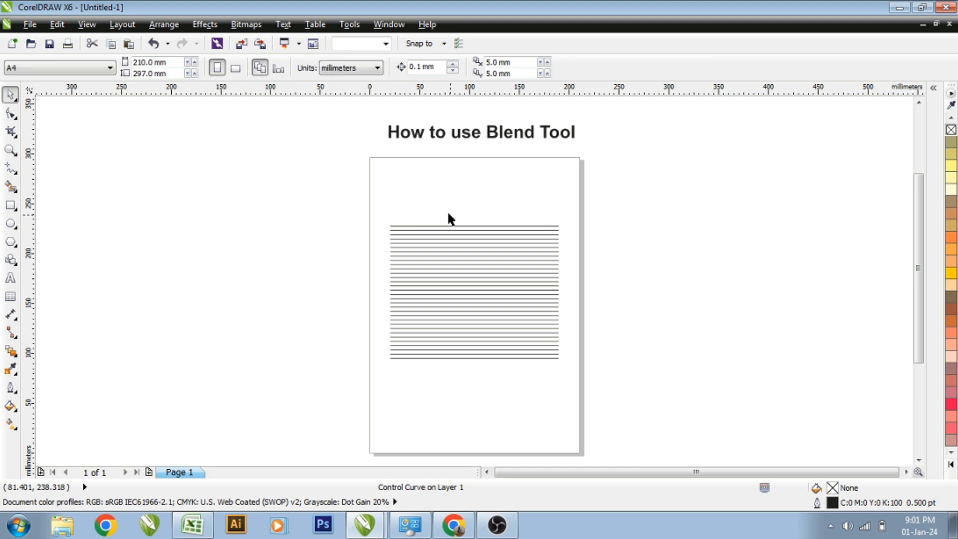
# Stretch the line blend symmetrically to about 324 mm wide, beyond both page edges.
pyautogui.moveTo(366, 188); pyautogui.dragTo(688, 456)
pyautogui.moveTo(562, 293); pyautogui.dragTo(635, 293)
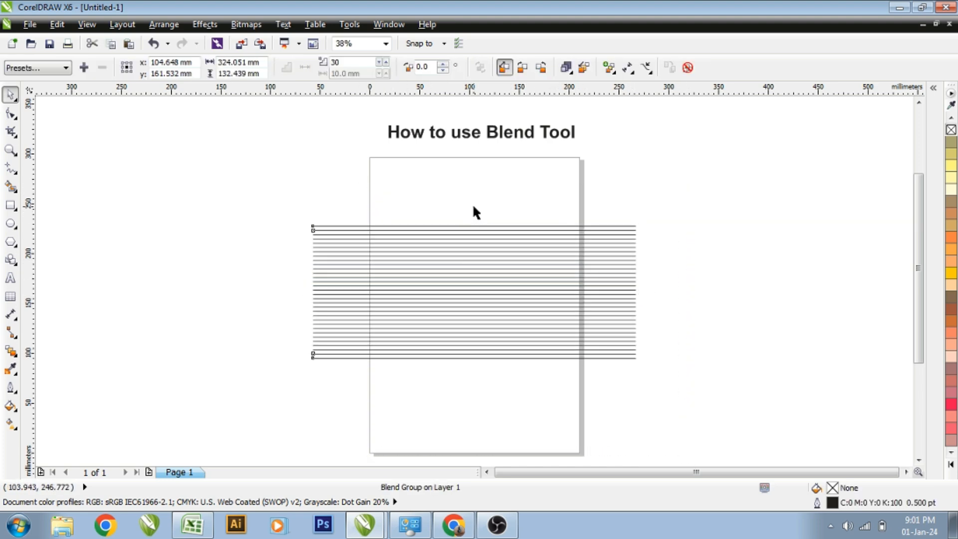
pyautogui.click(475, 215)
# Convert the blend's top line to a curve and bend it into a wave that dips, then rises.
pyautogui.click(478, 226)
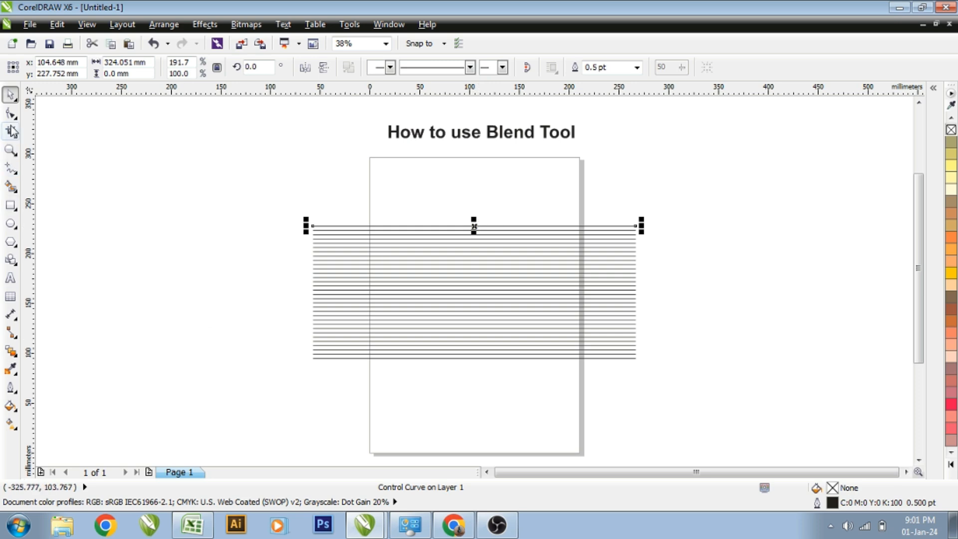
pyautogui.click(11, 113)
pyautogui.click(464, 228)
pyautogui.click(195, 67)
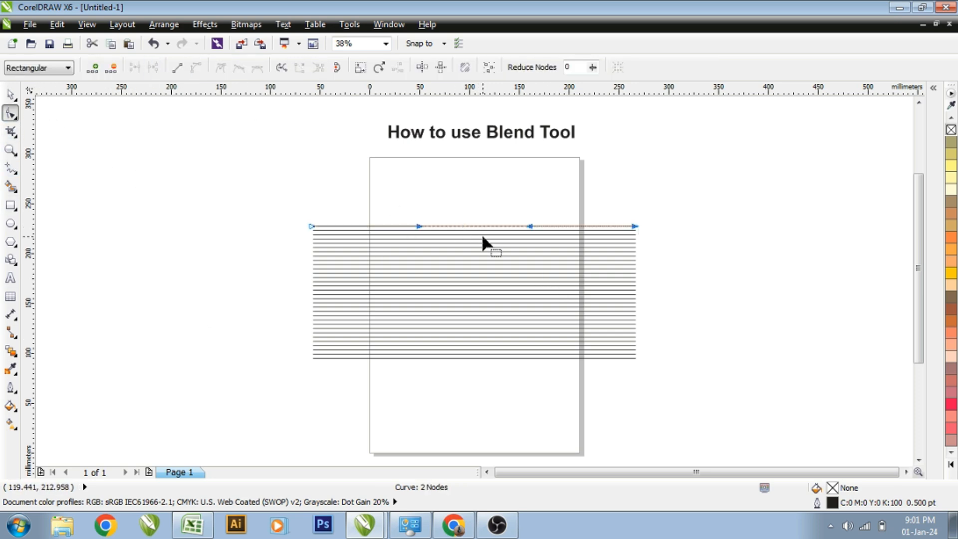
pyautogui.moveTo(421, 227); pyautogui.dragTo(486, 262)
pyautogui.moveTo(527, 230); pyautogui.dragTo(486, 174)
pyautogui.moveTo(444, 363); pyautogui.dragTo(529, 439)
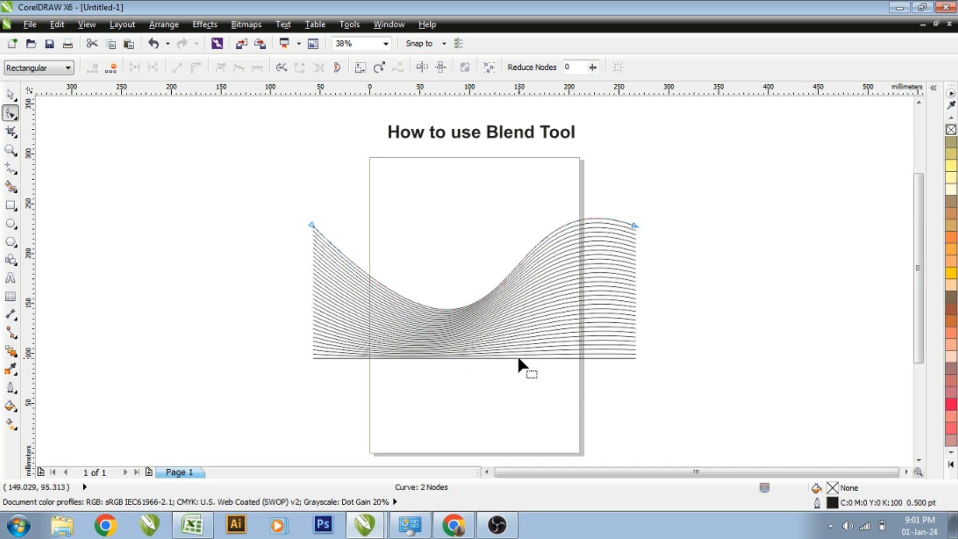
# Convert the blend's bottom line to a curve and shape it into a wave crossing the top curve to form a twisted ribbon.
pyautogui.click(531, 361)
pyautogui.click(492, 357)
pyautogui.click(197, 68)
pyautogui.moveTo(529, 356); pyautogui.dragTo(501, 99)
pyautogui.moveTo(419, 358); pyautogui.dragTo(441, 397)
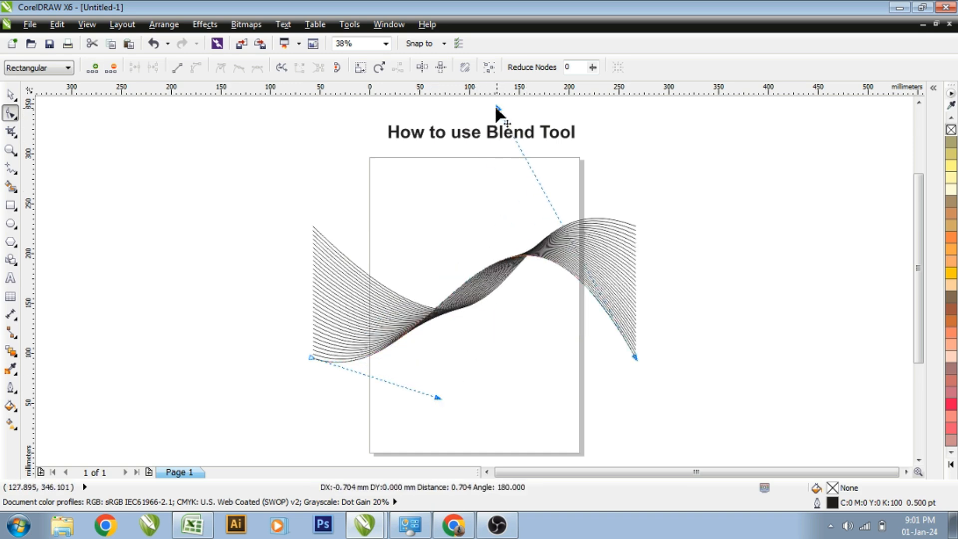
pyautogui.moveTo(499, 108); pyautogui.dragTo(462, 88)
pyautogui.moveTo(439, 420); pyautogui.dragTo(433, 382)
# Rotate the wavy line blend slightly counterclockwise and reposition it diagonally across the page.
pyautogui.press('space')
pyautogui.click(654, 279)
pyautogui.click(593, 231)
pyautogui.click(602, 237)
pyautogui.moveTo(647, 357); pyautogui.dragTo(661, 286)
pyautogui.click(706, 298)
pyautogui.moveTo(540, 195); pyautogui.dragTo(537, 209)
pyautogui.moveTo(653, 175); pyautogui.dragTo(662, 170)
pyautogui.moveTo(578, 218); pyautogui.dragTo(560, 230)
pyautogui.click(533, 198)
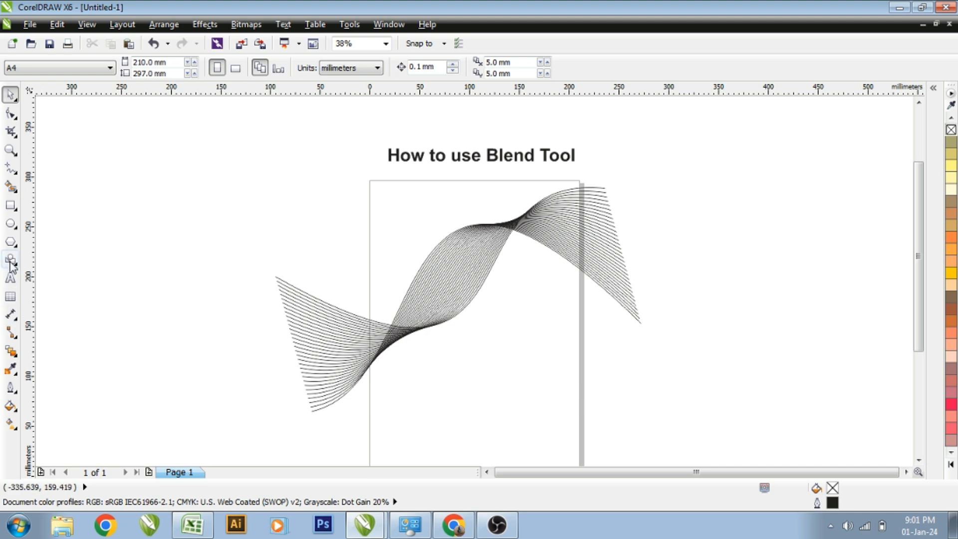
# Create a page-sized rectangle measuring 210 by 297 mm.
pyautogui.doubleClick(13, 209)
pyautogui.press('space')
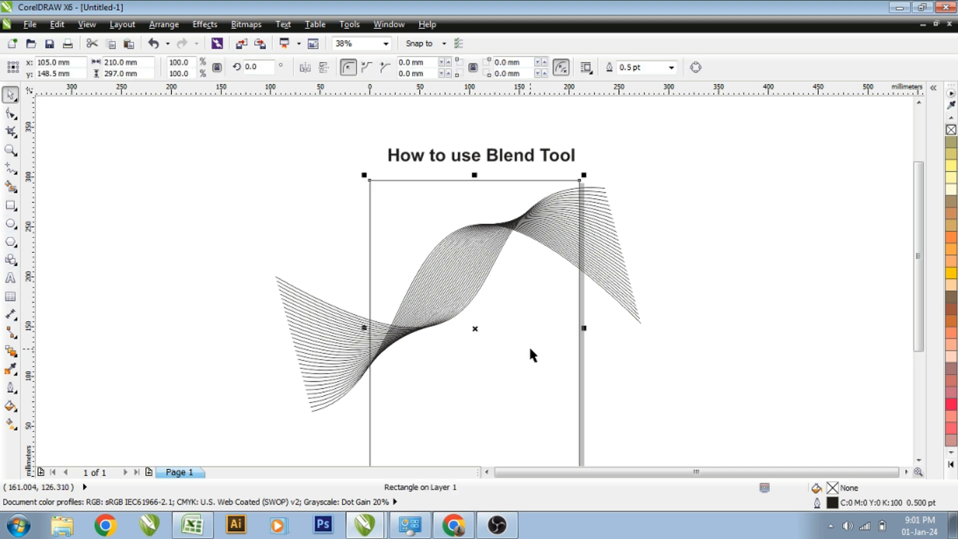
pyautogui.scroll(-1, 525, 346)
pyautogui.press('F2')
pyautogui.moveTo(386, 232); pyautogui.dragTo(594, 446)
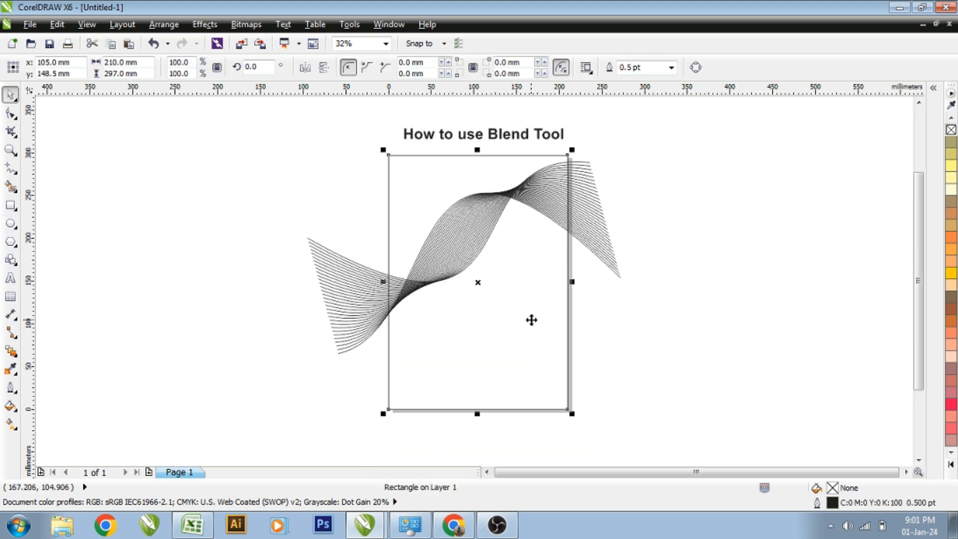
# Give the rectangle a radial fill with light yellow at the centre and deep yellow at the outer edge.
pyautogui.click(10, 423)
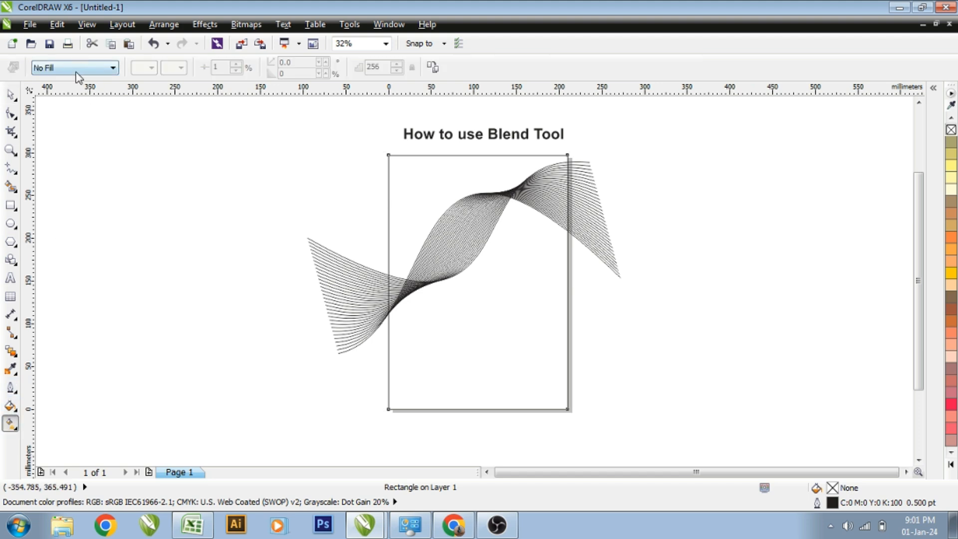
pyautogui.click(76, 73)
pyautogui.click(55, 108)
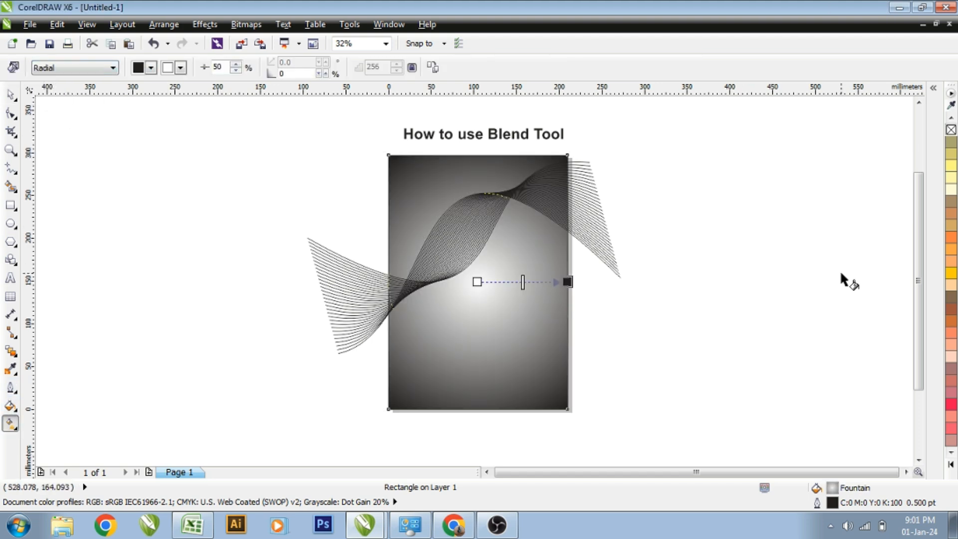
pyautogui.moveTo(951, 274); pyautogui.dragTo(567, 282)
pyautogui.click(950, 467)
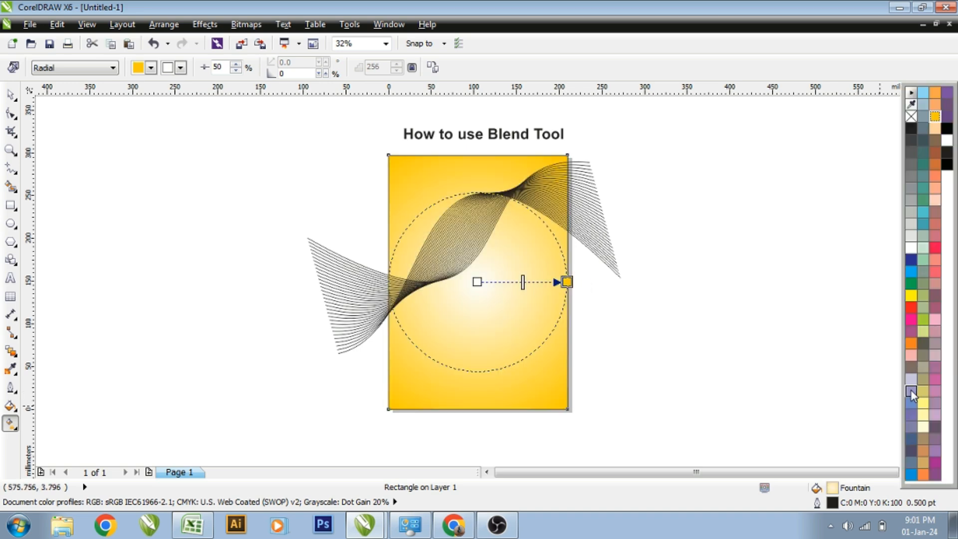
pyautogui.moveTo(922, 407); pyautogui.dragTo(482, 287)
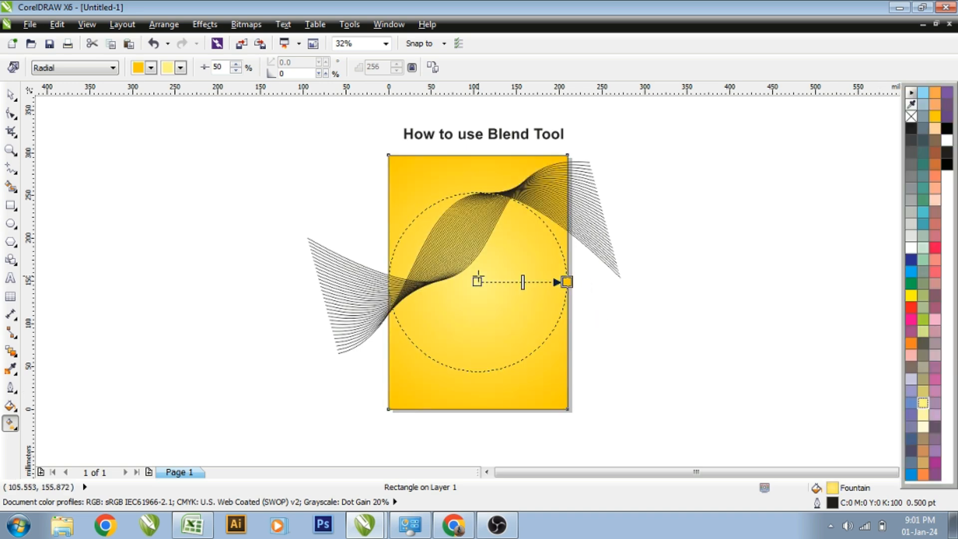
pyautogui.press('space')
# Color the wavy blend's outline orange with CMYK values C0 M40 Y100 K0.
pyautogui.click(530, 186)
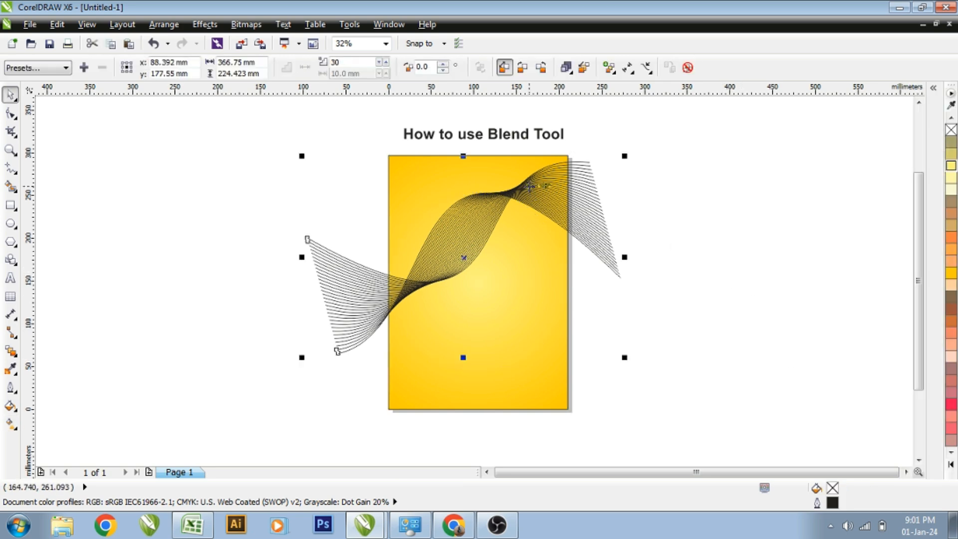
pyautogui.rightClick(952, 276)
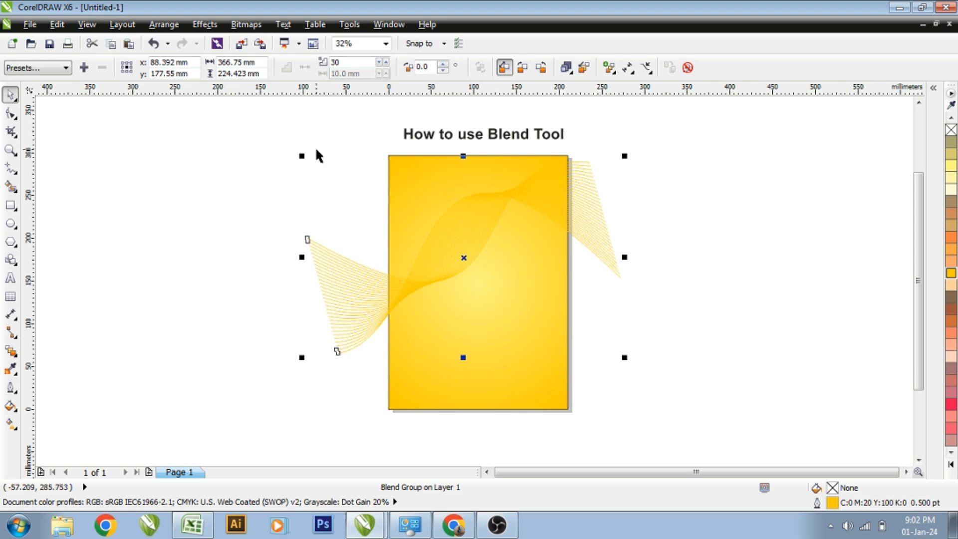
pyautogui.doubleClick(849, 505)
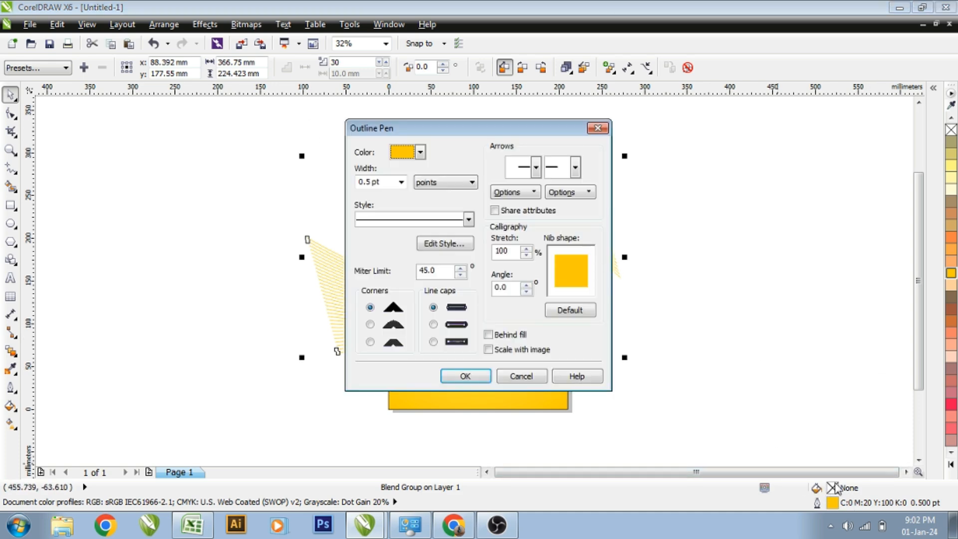
pyautogui.click(420, 153)
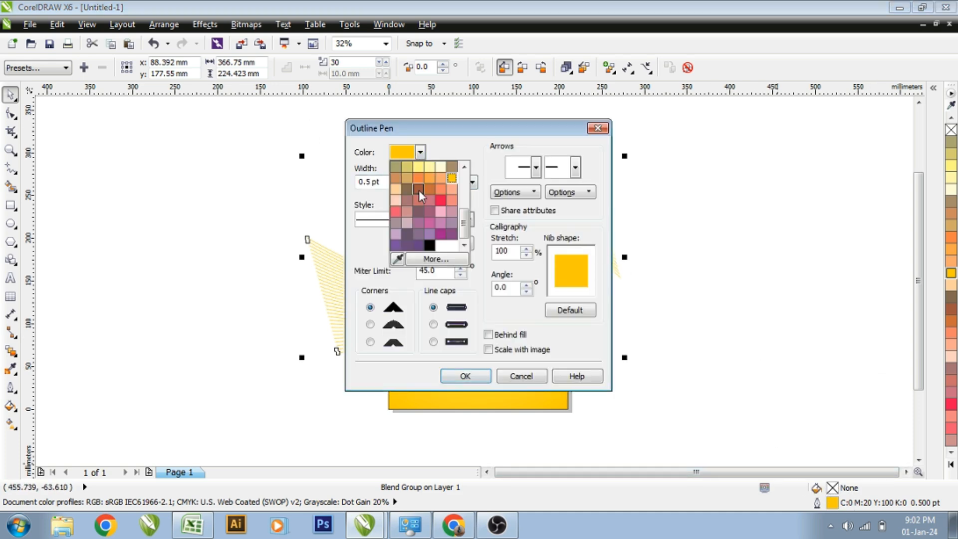
pyautogui.click(444, 262)
pyautogui.click(530, 227)
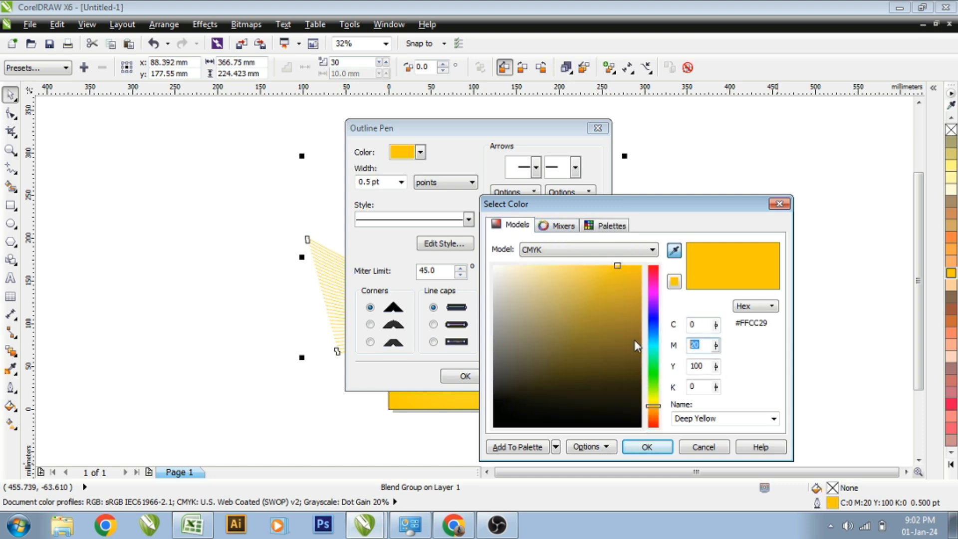
pyautogui.press('Return')
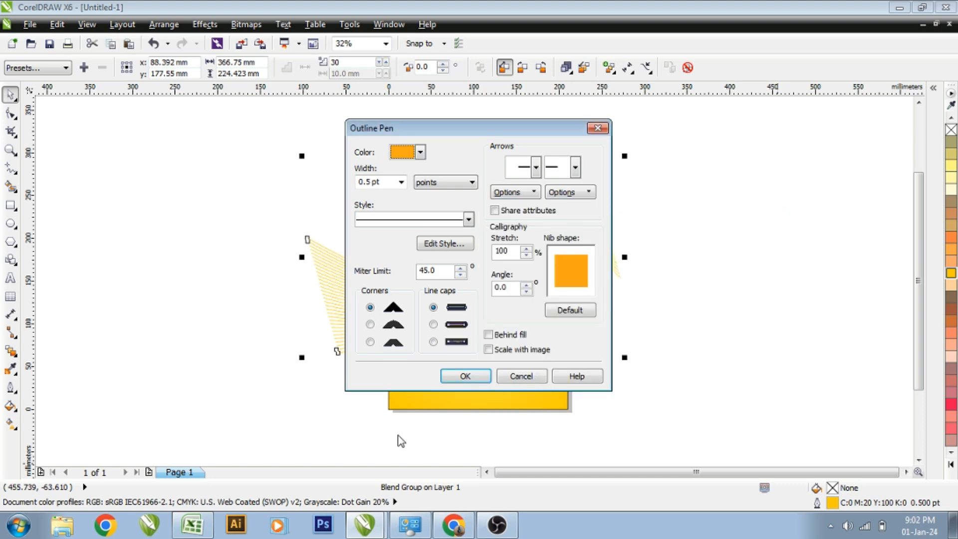
pyautogui.click(479, 383)
pyautogui.click(757, 280)
# Move, resize and rotate the wavy blend more steeply over the yellow rectangle, to about 360 mm wide and 313 mm high.
pyautogui.click(524, 192)
pyautogui.moveTo(524, 192); pyautogui.dragTo(522, 186)
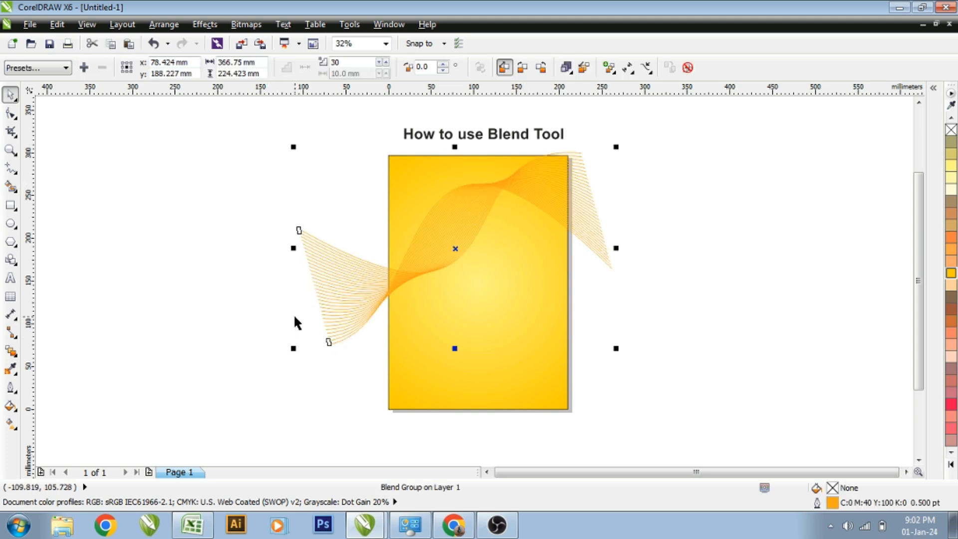
pyautogui.click(306, 243)
pyautogui.moveTo(294, 248); pyautogui.dragTo(382, 235)
pyautogui.moveTo(546, 186); pyautogui.dragTo(545, 189)
pyautogui.moveTo(613, 345); pyautogui.dragTo(625, 295)
pyautogui.press('Escape')
pyautogui.moveTo(524, 181); pyautogui.dragTo(529, 184)
pyautogui.click(413, 310)
pyautogui.moveTo(301, 378); pyautogui.dragTo(325, 388)
pyautogui.click(673, 268)
pyautogui.moveTo(461, 223); pyautogui.dragTo(454, 237)
pyautogui.click(549, 214)
pyautogui.click(469, 197)
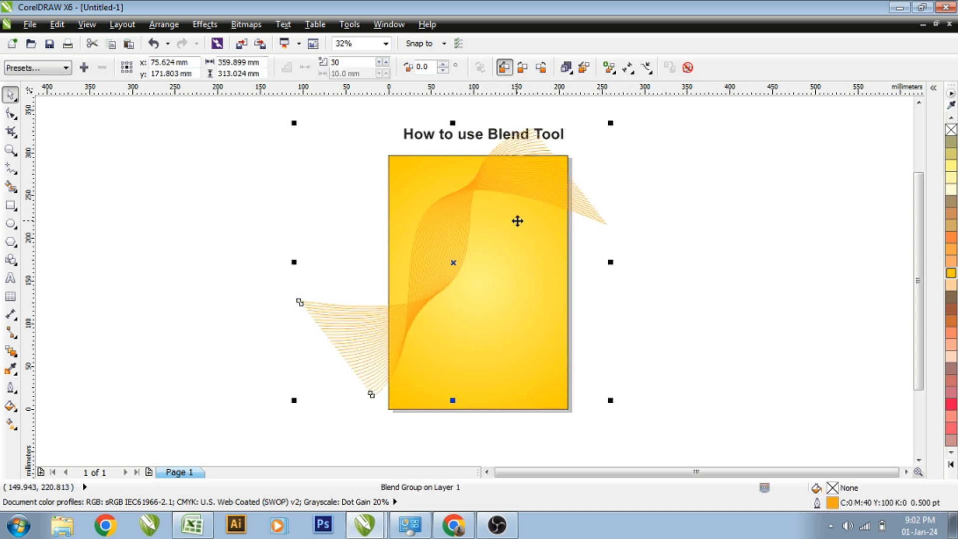
# Soften the wavy blend's outline color by setting magenta to 30 (C0 M30 Y100 K0).
pyautogui.doubleClick(832, 504)
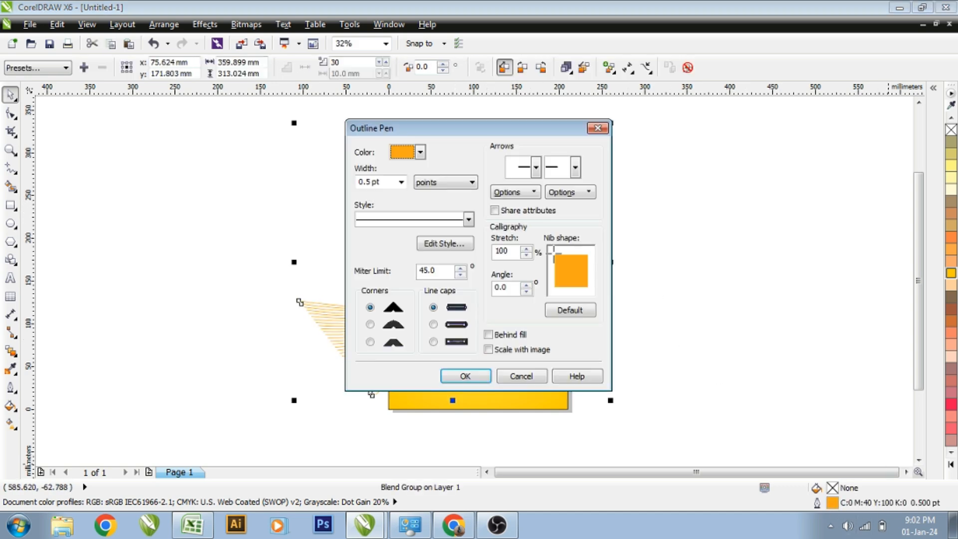
pyautogui.click(420, 152)
pyautogui.click(430, 262)
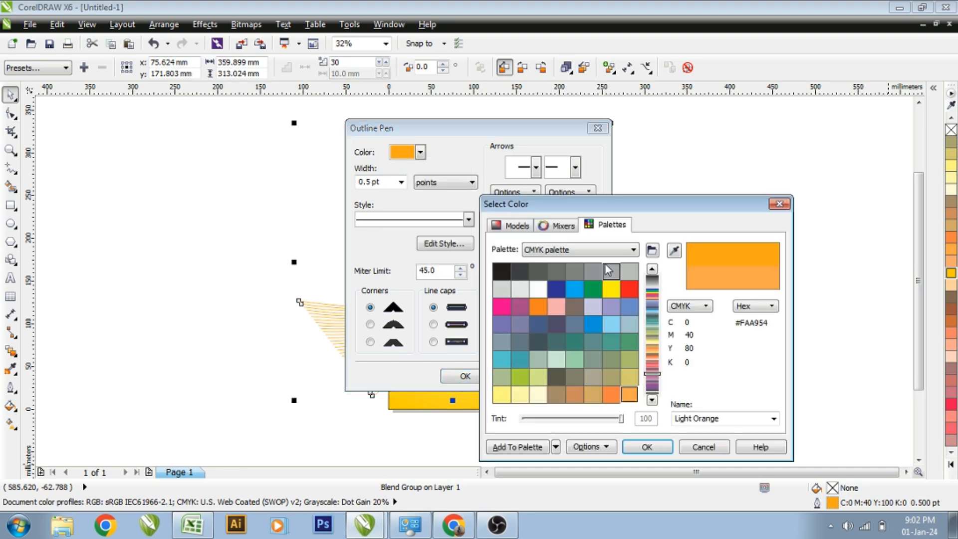
pyautogui.click(510, 225)
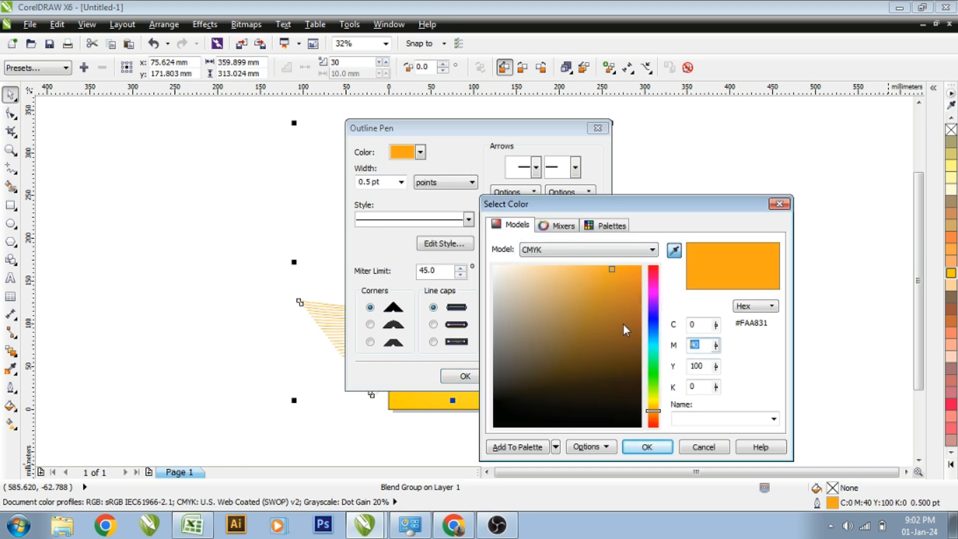
pyautogui.press('Return')
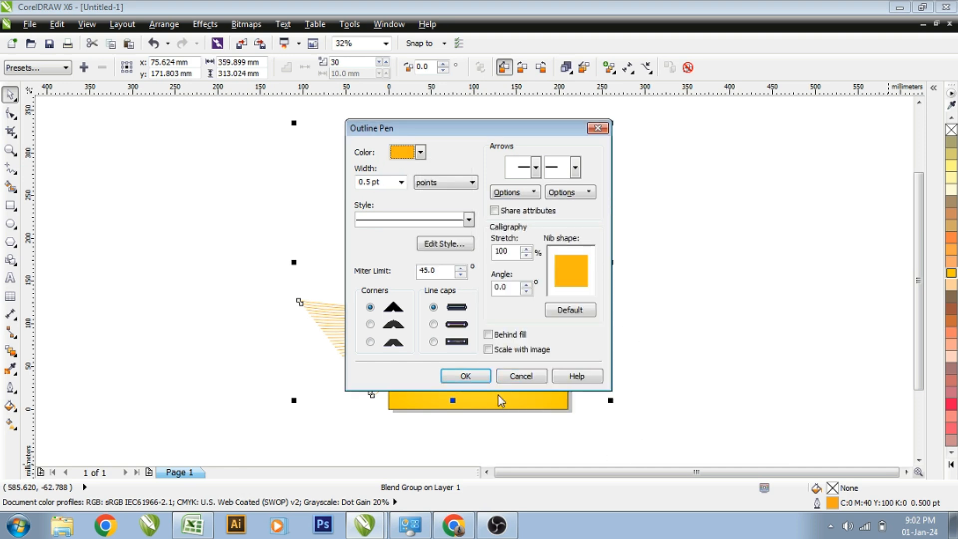
pyautogui.press('Return')
pyautogui.click(688, 199)
pyautogui.click(493, 181)
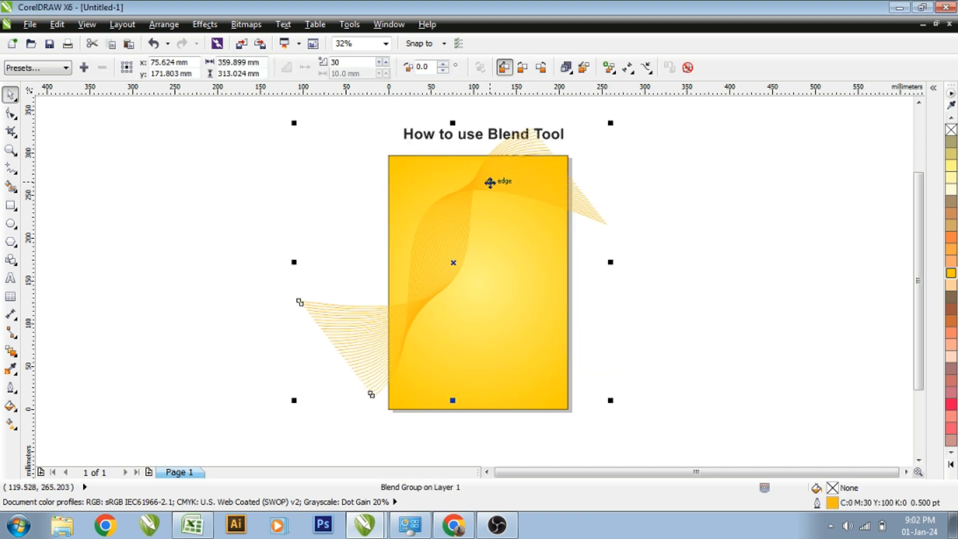
# Place the wavy line blend inside the yellow rectangle as a PowerClip.
pyautogui.rightClick(488, 184)
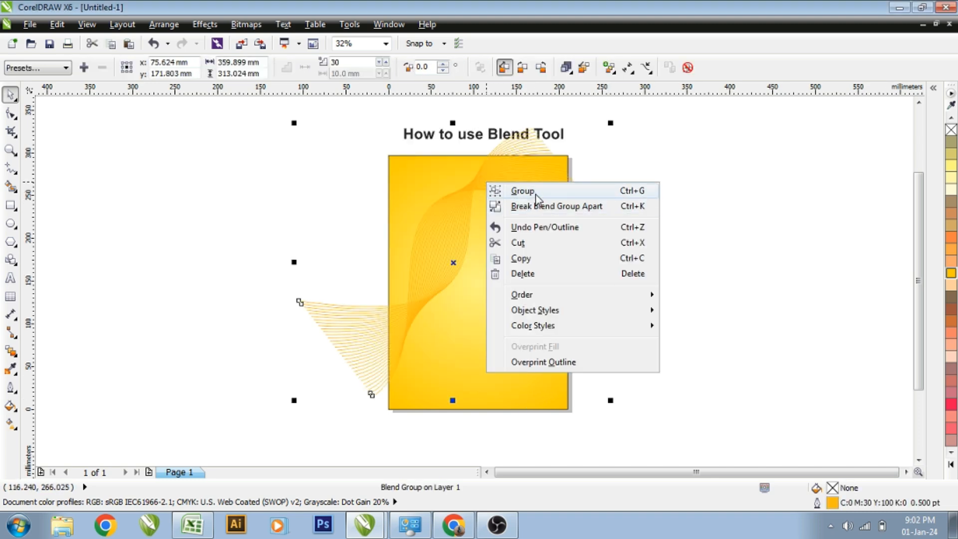
pyautogui.click(621, 146)
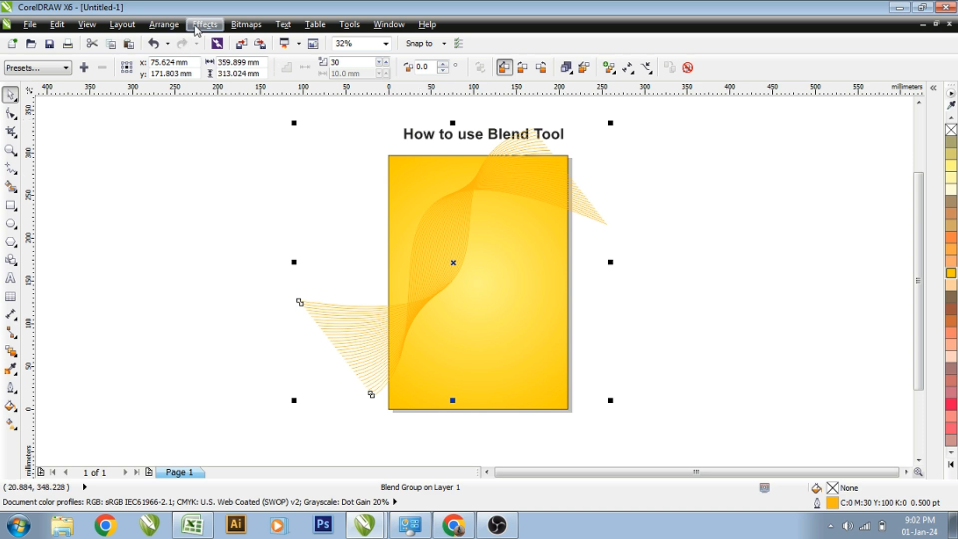
pyautogui.click(448, 194)
pyautogui.click(202, 26)
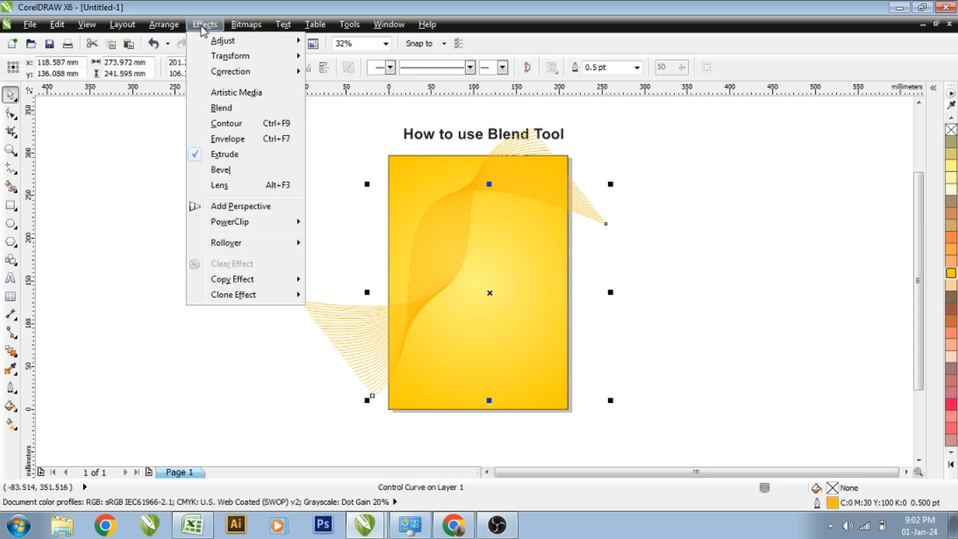
pyautogui.moveTo(228, 229)
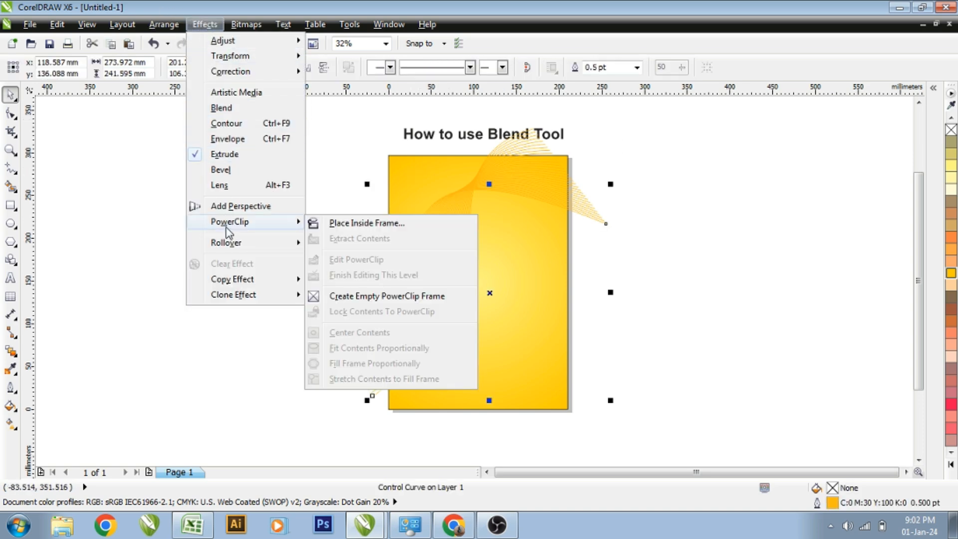
pyautogui.click(348, 231)
pyautogui.click(464, 332)
pyautogui.click(642, 293)
# Edit the PowerClip contents and place a reduced copy of the wavy blend, about 180 by 156 mm, over the page's lower-right corner.
pyautogui.click(498, 180)
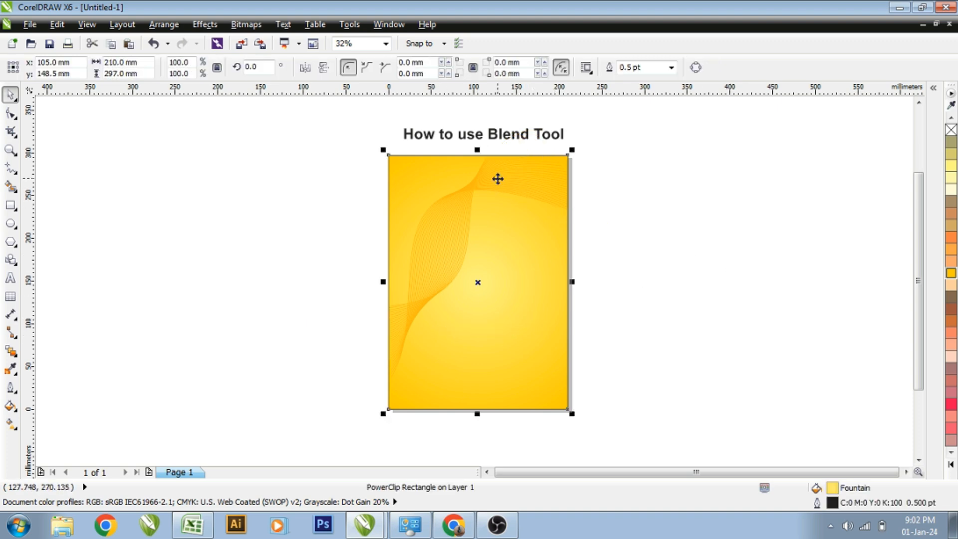
pyautogui.keyDown('ctrl'); pyautogui.click(443, 308); pyautogui.keyUp('ctrl')
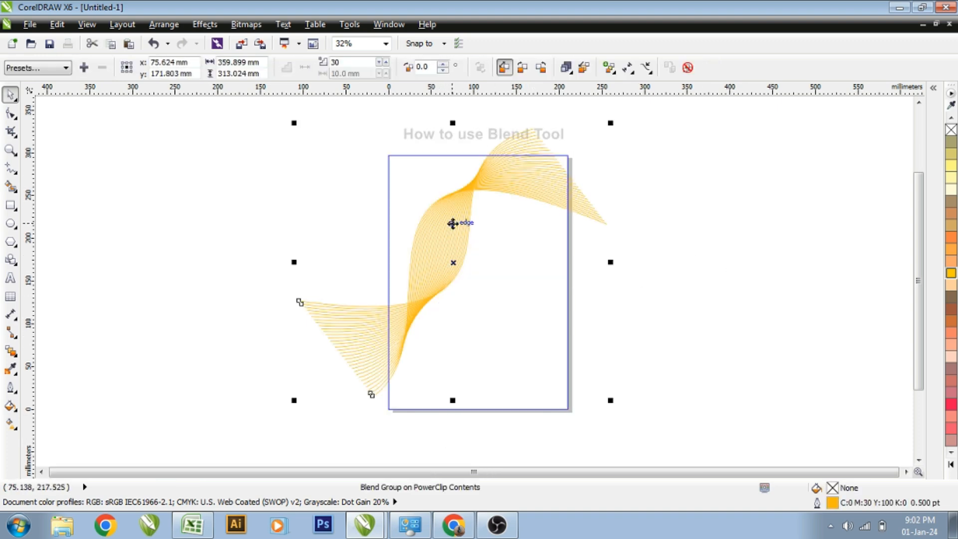
pyautogui.moveTo(612, 122); pyautogui.dragTo(453, 262)
pyautogui.moveTo(381, 316); pyautogui.dragTo(535, 368)
pyautogui.click(535, 370)
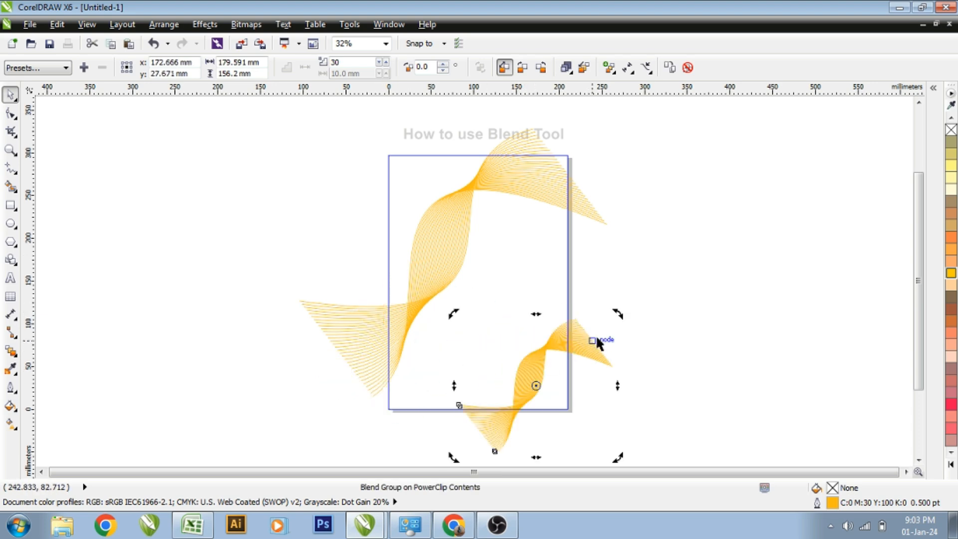
# Rotate the smaller blend copy more steeply, enlarge it to about 228 by 222 mm and shift it over the page's right edge.
pyautogui.click(608, 327)
pyautogui.click(637, 302)
pyautogui.click(602, 331)
pyautogui.moveTo(616, 313); pyautogui.dragTo(628, 278)
pyautogui.click(548, 342)
pyautogui.click(619, 292)
pyautogui.moveTo(576, 320); pyautogui.dragTo(590, 306)
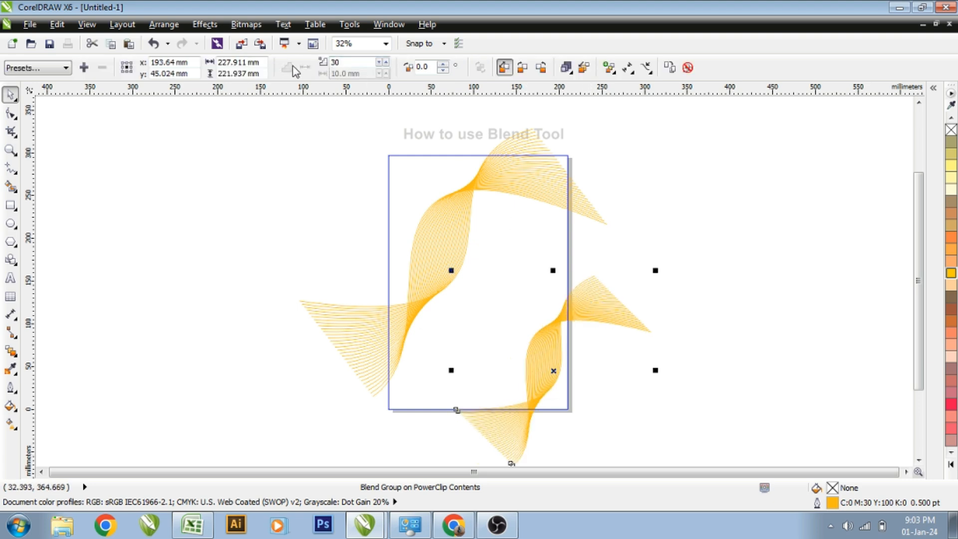
# Group the smaller blend copy, mirror it horizontally and vertically, move it slightly down and left, and finish editing the PowerClip.
pyautogui.click(529, 283)
pyautogui.click(587, 311)
pyautogui.moveTo(709, 263); pyautogui.dragTo(402, 472)
pyautogui.hotkey('ctrl', 'g')
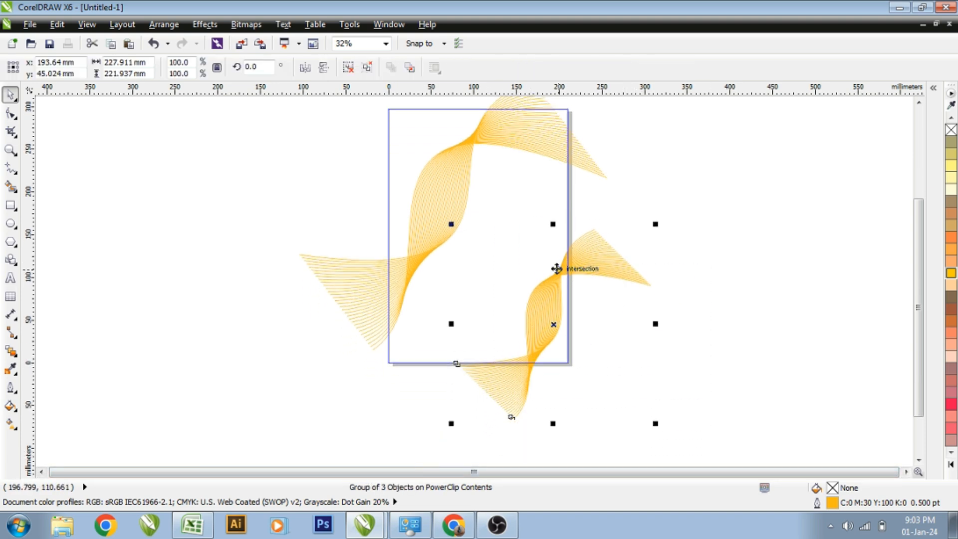
pyautogui.click(307, 68)
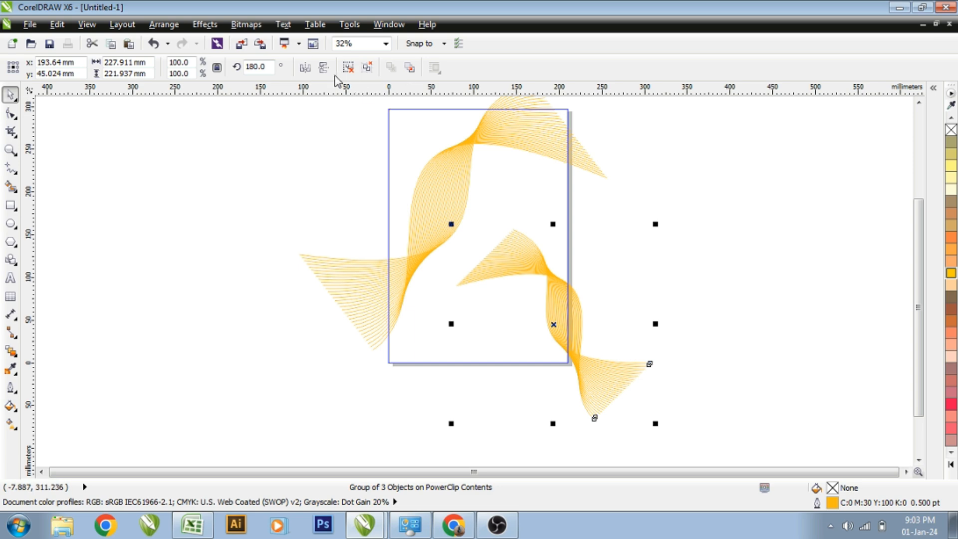
pyautogui.click(324, 68)
pyautogui.moveTo(586, 284)
pyautogui.mouseDown()
pyautogui.moveTo(444, 164)
pyautogui.moveTo(438, 93)
pyautogui.moveTo(430, 166)
pyautogui.moveTo(547, 333)
pyautogui.moveTo(573, 298)
pyautogui.mouseUp()
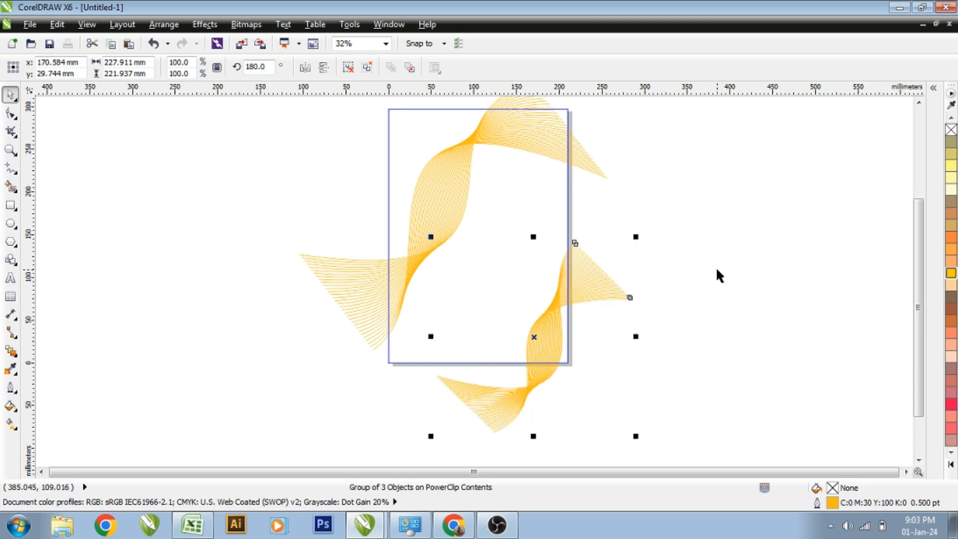
pyautogui.keyDown('ctrl'); pyautogui.click(717, 269); pyautogui.keyUp('ctrl')
pyautogui.click(718, 269)
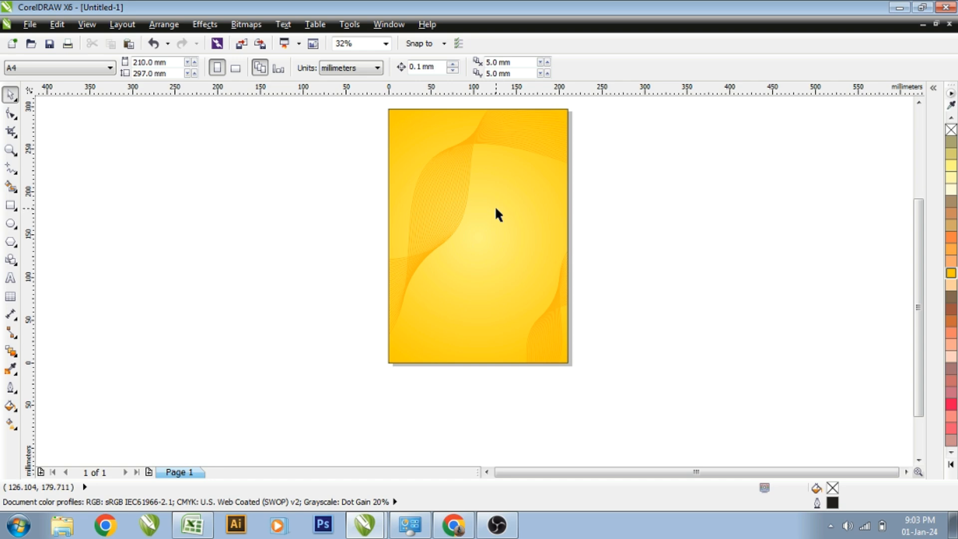
# Shrink the PowerClip rectangle to roughly a third of its size and move it to the page's upper-right corner.
pyautogui.scroll(2, 443, 262)
pyautogui.scroll(-2, 589, 283)
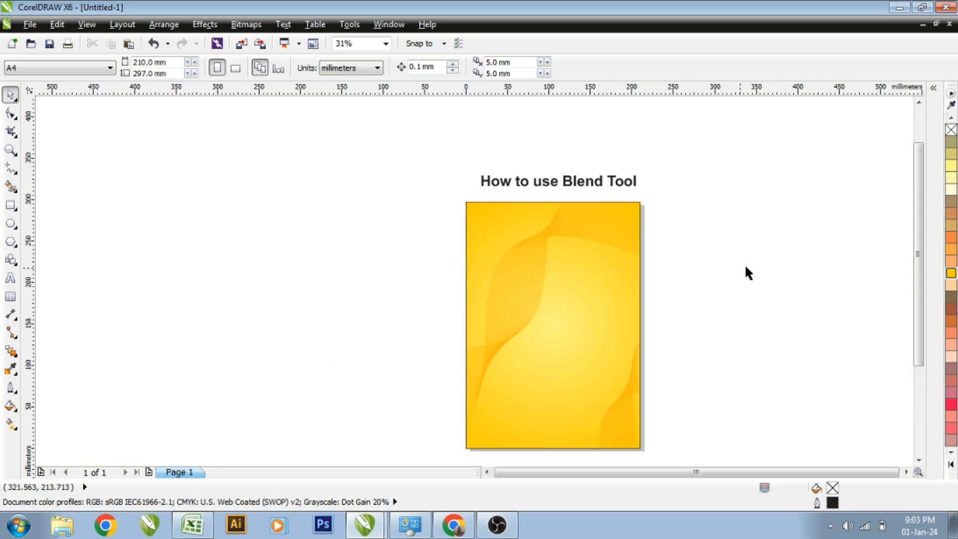
pyautogui.scroll(1, 522, 246)
pyautogui.click(521, 235)
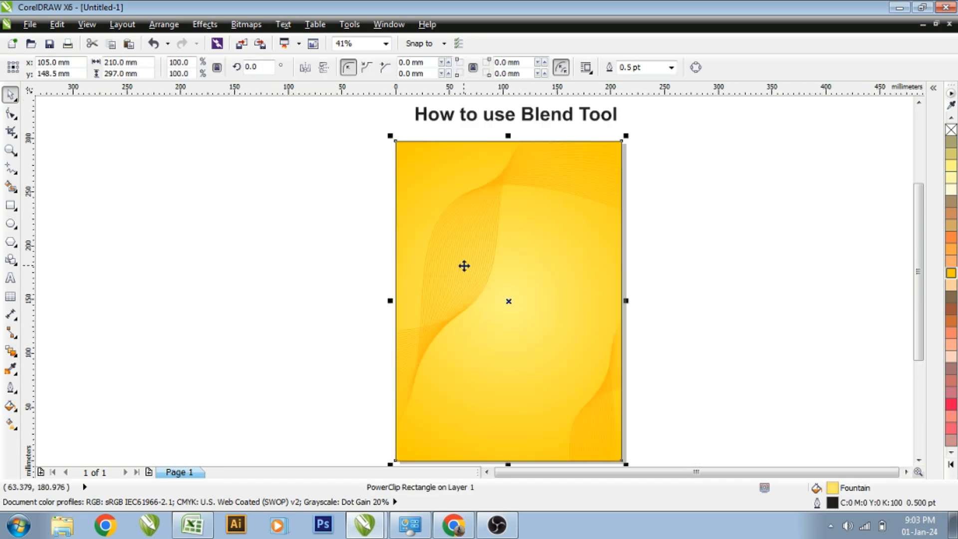
pyautogui.moveTo(622, 141); pyautogui.dragTo(544, 251)
pyautogui.moveTo(514, 293); pyautogui.dragTo(590, 188)
pyautogui.click(279, 301)
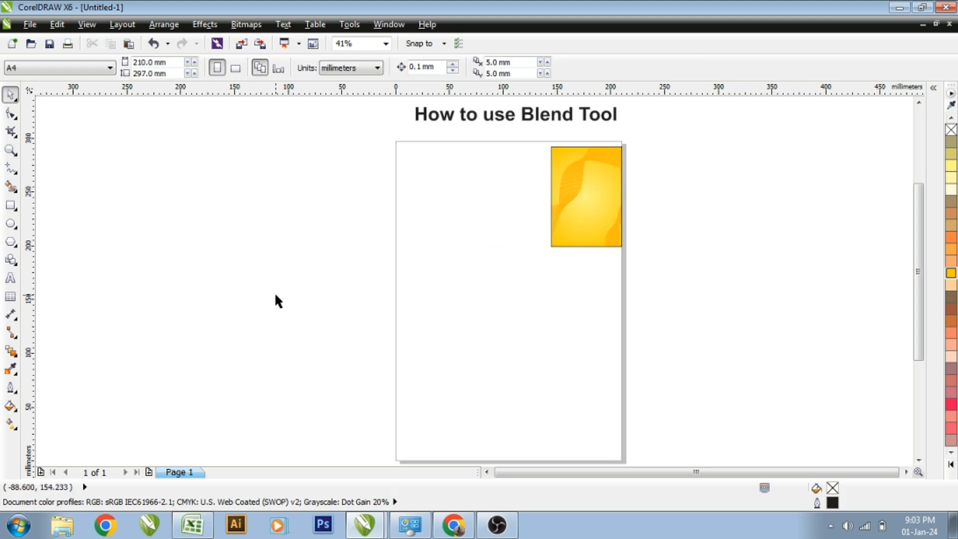
pyautogui.click(11, 224)
pyautogui.press('space')
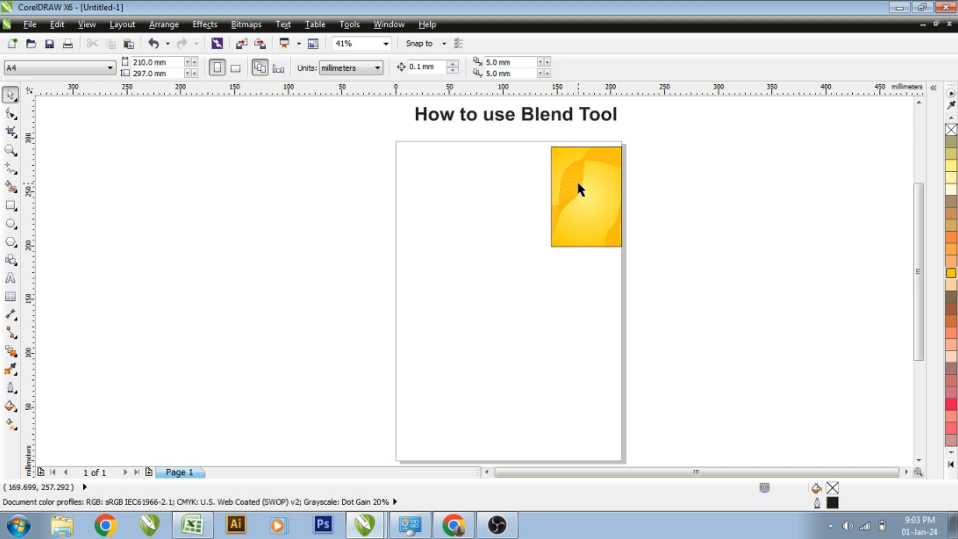
# Enlarge the PowerClip rectangle to cover the whole page, about 210.5 mm wide and 297 mm high.
pyautogui.click(577, 181)
pyautogui.moveTo(546, 251); pyautogui.dragTo(395, 436)
pyautogui.moveTo(406, 398); pyautogui.dragTo(403, 398)
pyautogui.scroll(-2, 403, 398)
pyautogui.moveTo(501, 327); pyautogui.dragTo(509, 327)
pyautogui.moveTo(448, 257); pyautogui.dragTo(451, 252)
pyautogui.moveTo(445, 401); pyautogui.dragTo(445, 406)
pyautogui.click(561, 364)
# Remove the outline from the yellow PowerClip rectangle.
pyautogui.click(453, 299)
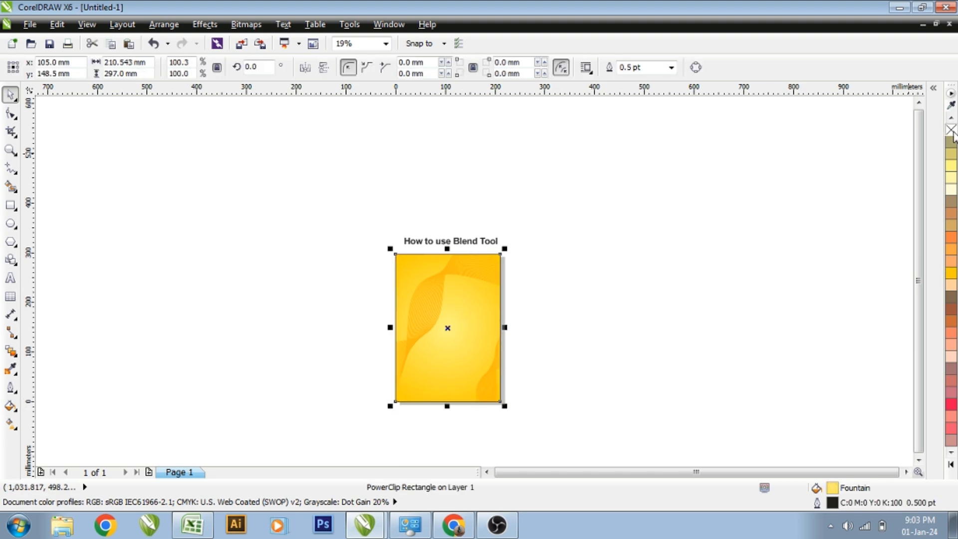
pyautogui.click(525, 238)
pyautogui.press('z')
pyautogui.moveTo(361, 225); pyautogui.dragTo(526, 400)
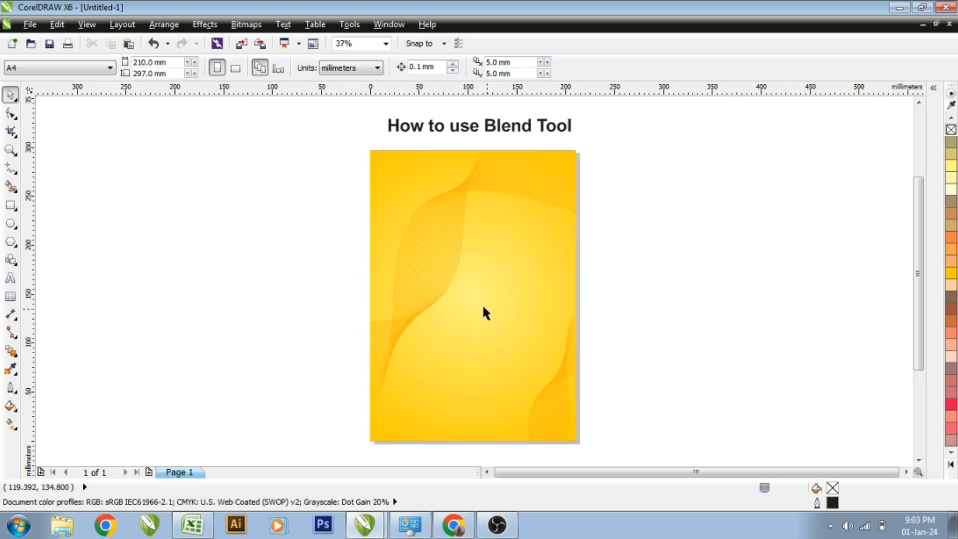
# Draw a circle about 7.9 mm in diameter near the left edge of the yellow background's upper part.
pyautogui.moveTo(373, 214); pyautogui.dragTo(392, 233)
pyautogui.press('F2')
pyautogui.moveTo(354, 145); pyautogui.dragTo(591, 277)
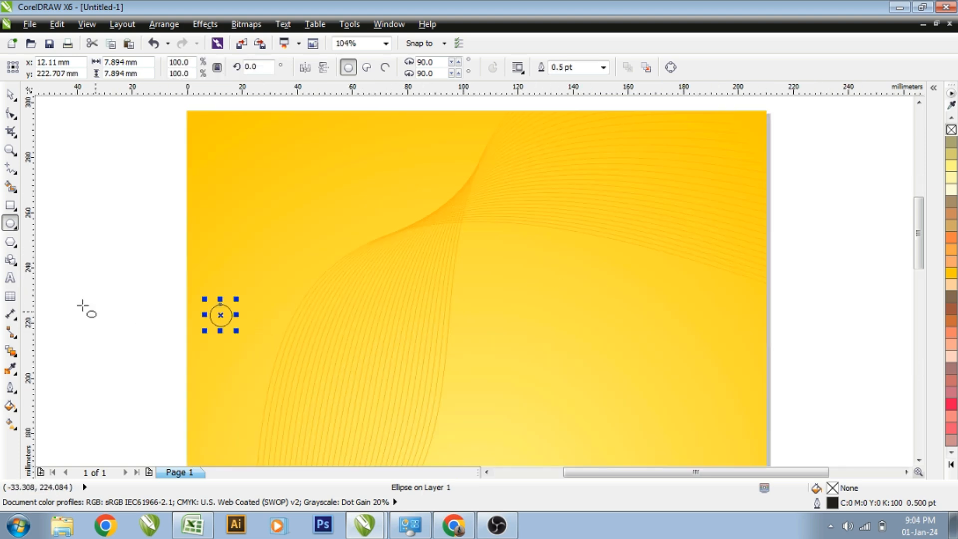
# Fill the circle with red (C0 M100 Y100 K0) and remove its outline.
pyautogui.click(10, 95)
pyautogui.click(952, 274)
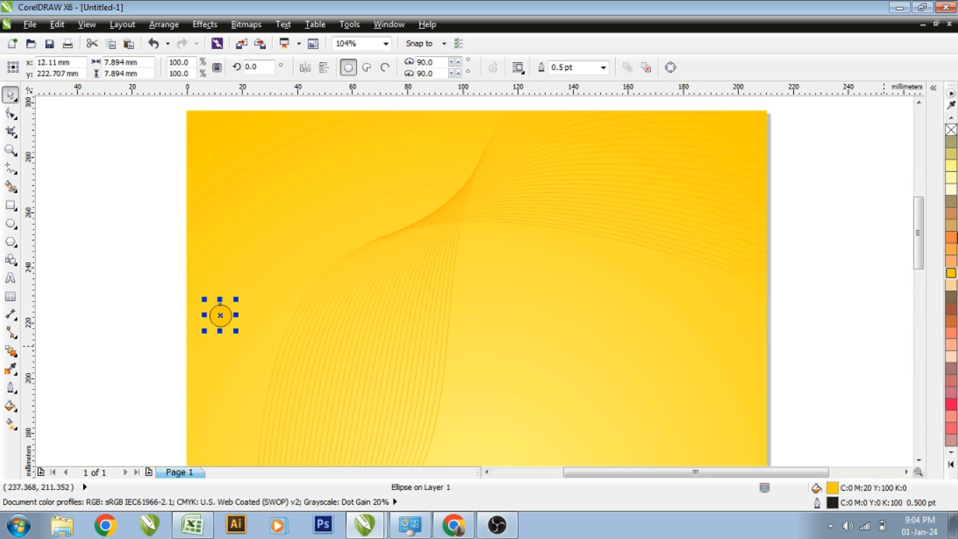
pyautogui.click(951, 466)
pyautogui.click(911, 312)
pyautogui.rightClick(911, 116)
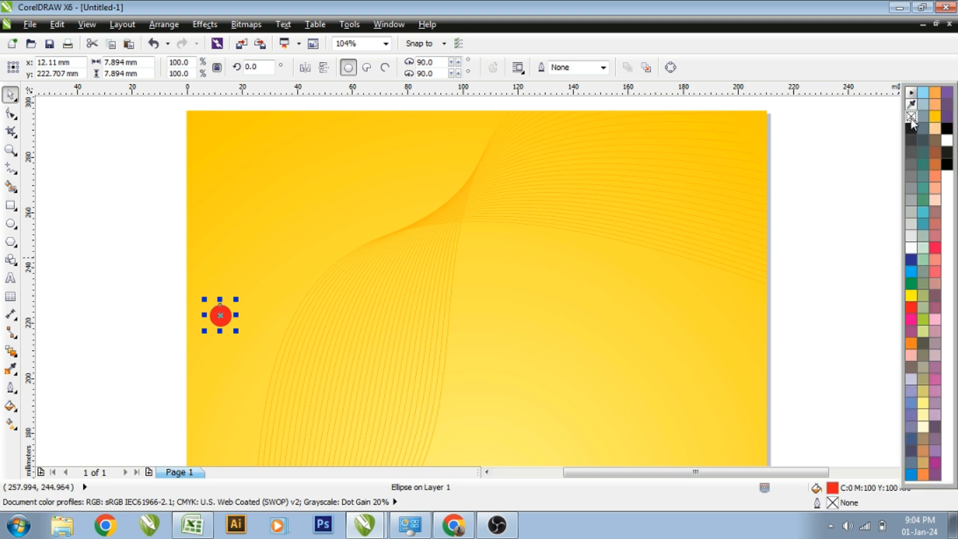
# Place a copy of the red circle level with it near the page's right edge and shrink the copy to about 2 mm.
pyautogui.moveTo(220, 317); pyautogui.dragTo(691, 295)
pyautogui.scroll(2, 699, 314)
pyautogui.scroll(-2, 691, 299)
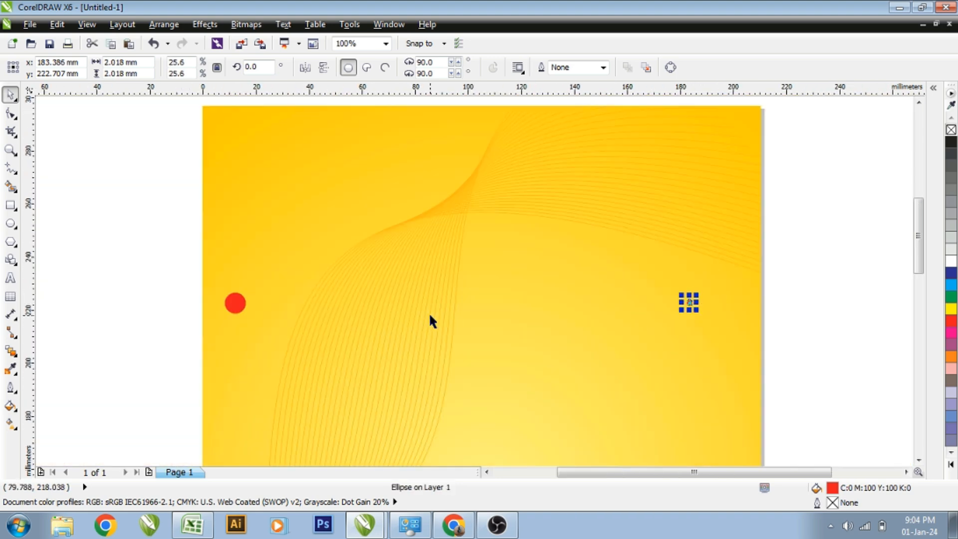
# Blend the large red circle into the small one and set the number of blend steps to 22.
pyautogui.click(11, 351)
pyautogui.moveTo(236, 304); pyautogui.dragTo(689, 301)
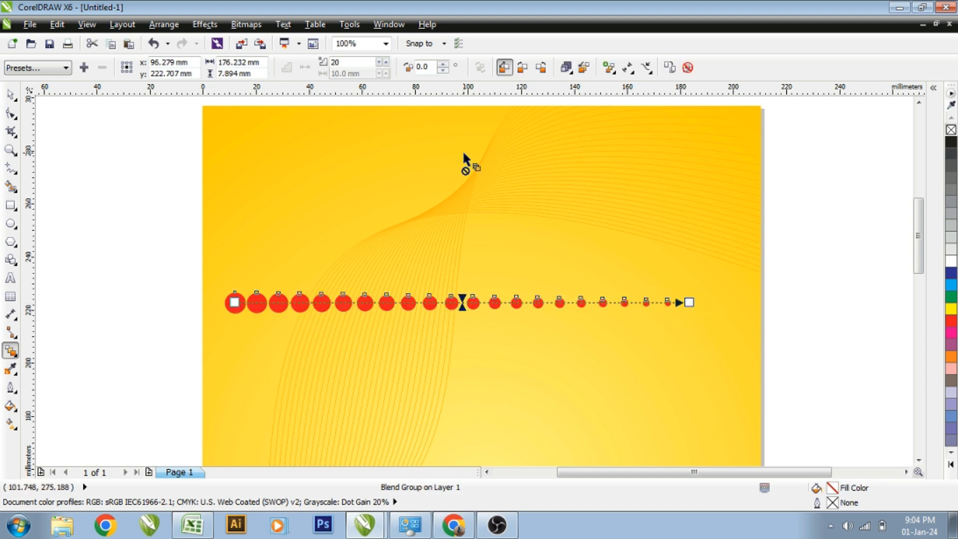
pyautogui.click(386, 62)
pyautogui.click(386, 62)
pyautogui.click(386, 62)
pyautogui.click(385, 62)
pyautogui.click(386, 62)
pyautogui.click(386, 62)
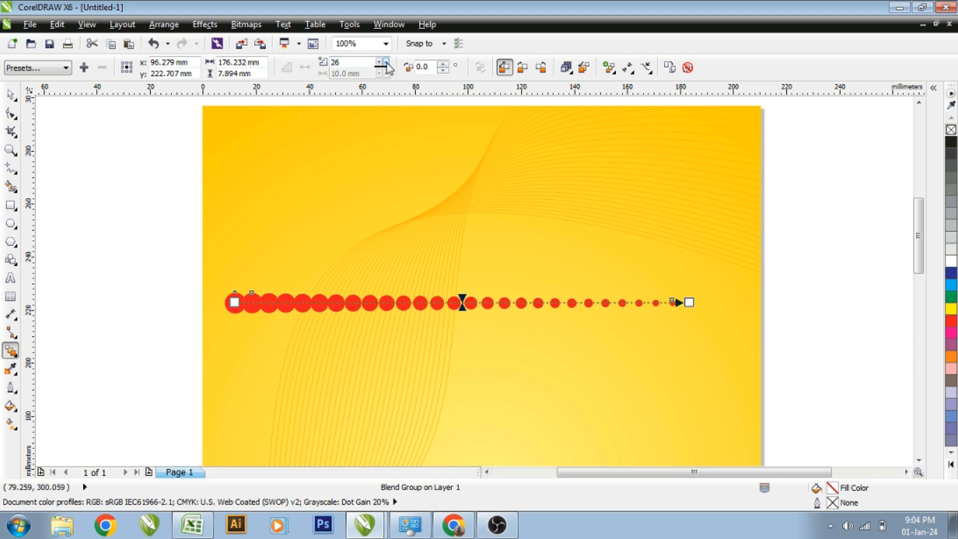
pyautogui.click(384, 66)
pyautogui.click(384, 66)
pyautogui.click(384, 66)
pyautogui.click(384, 66)
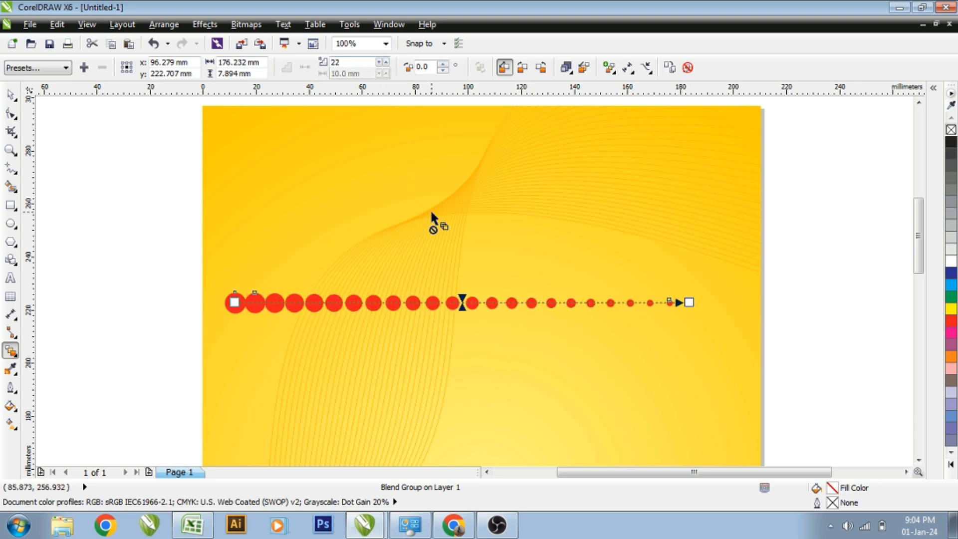
pyautogui.press('space')
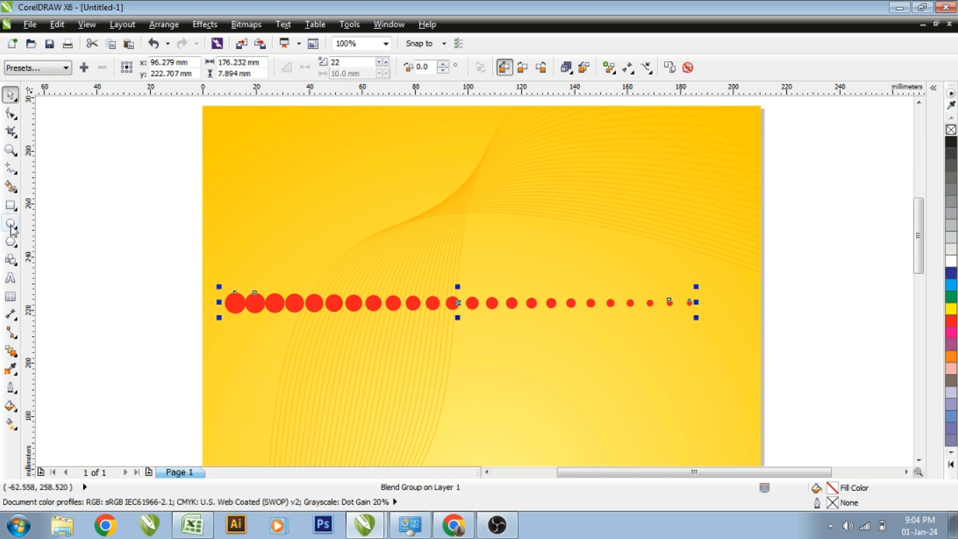
# Draw a straight horizontal line above the row of circles and extend it past the page's left edge to about 199 mm long.
pyautogui.click(10, 169)
pyautogui.click(264, 216)
pyautogui.click(720, 217)
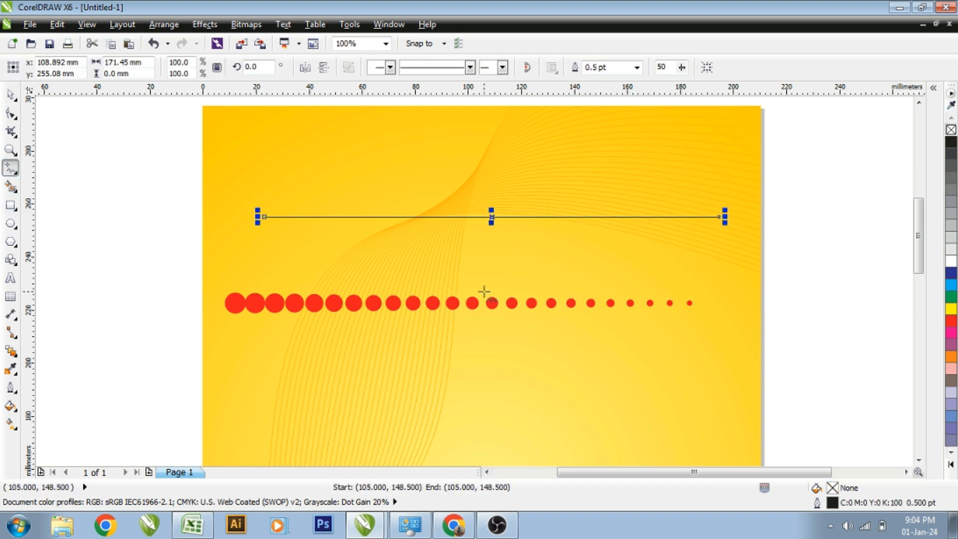
pyautogui.press('space')
pyautogui.moveTo(258, 216); pyautogui.dragTo(183, 217)
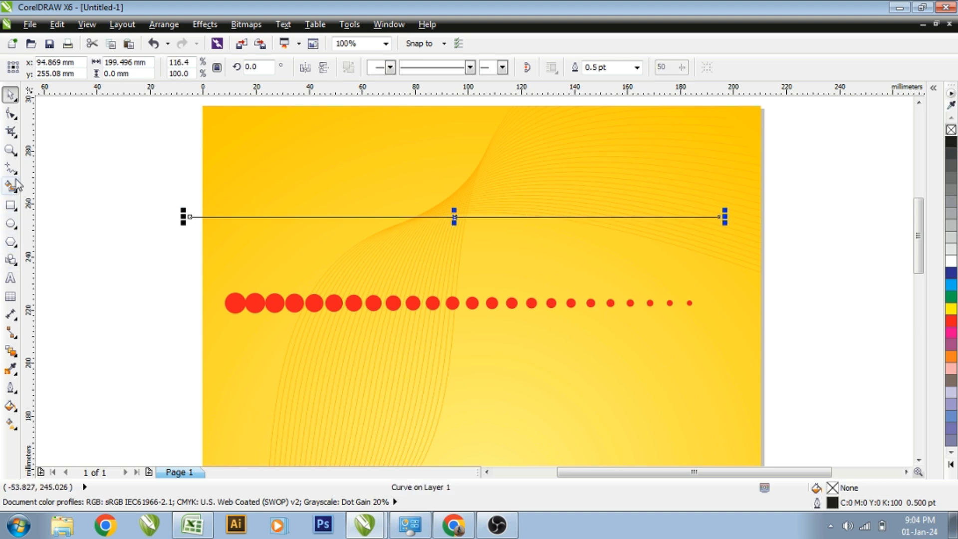
# Convert the line to a curve and bend it into an S-shaped wave, arching up on the left and dipping on the right.
pyautogui.click(10, 114)
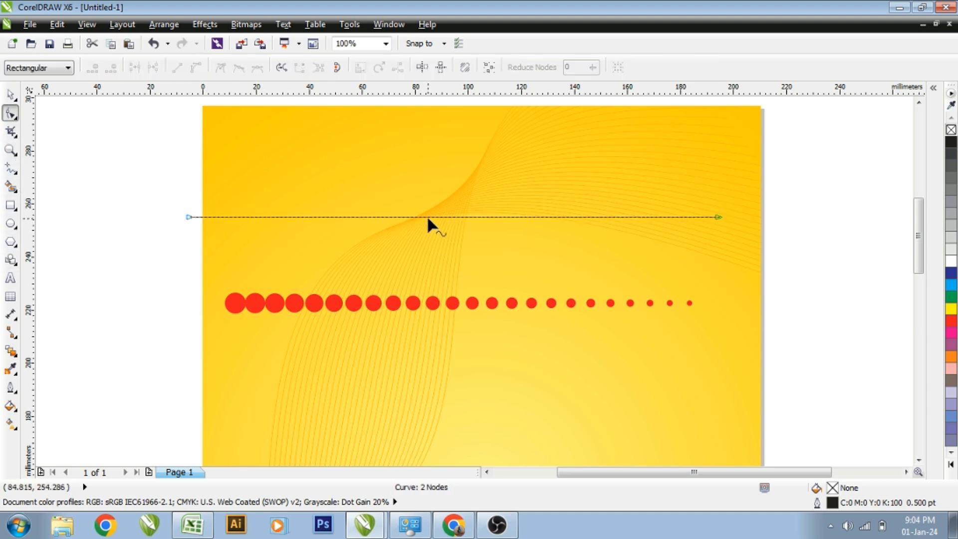
pyautogui.click(428, 217)
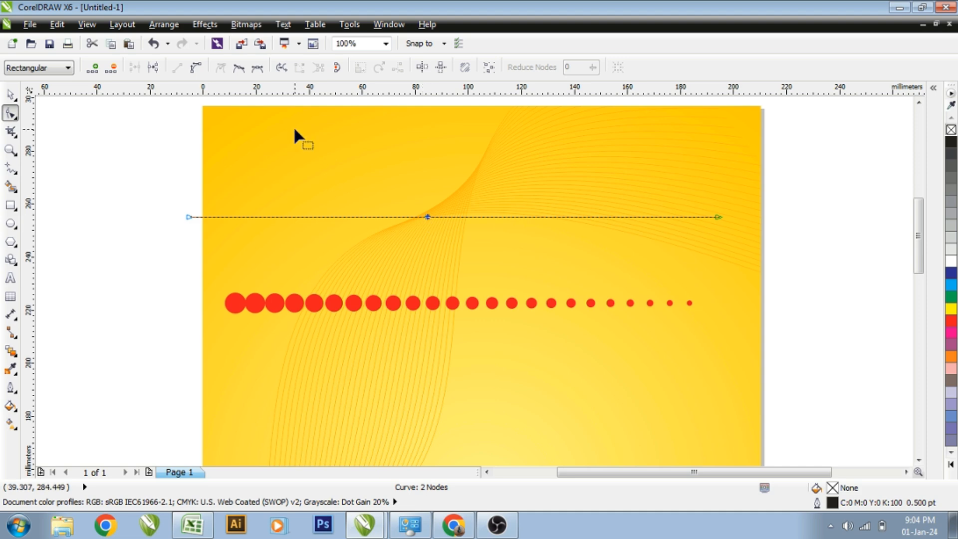
pyautogui.click(197, 68)
pyautogui.moveTo(365, 218); pyautogui.dragTo(370, 100)
pyautogui.moveTo(539, 241); pyautogui.dragTo(394, 322)
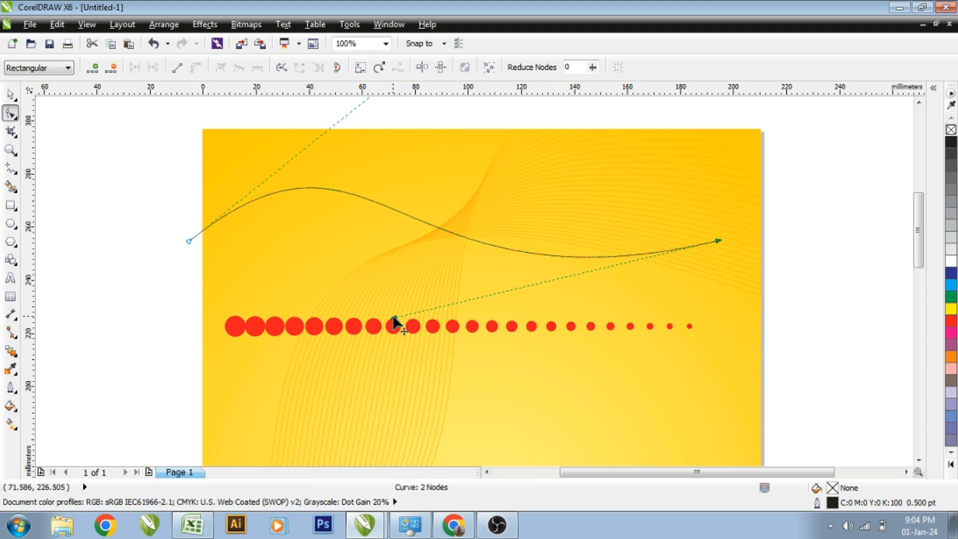
pyautogui.scroll(-1, 383, 140)
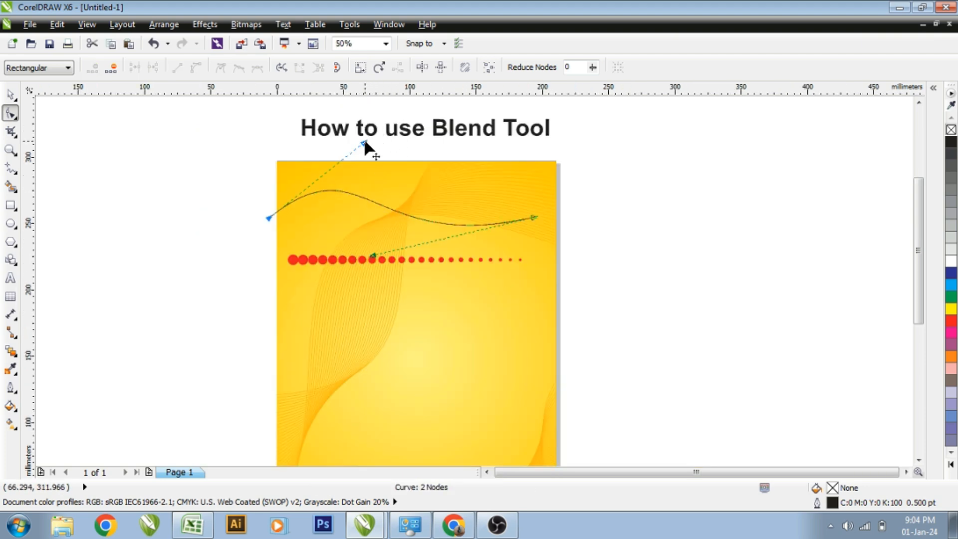
# Attach the red circle blend to the wavy curve as its new path.
pyautogui.press('space')
pyautogui.click(358, 258)
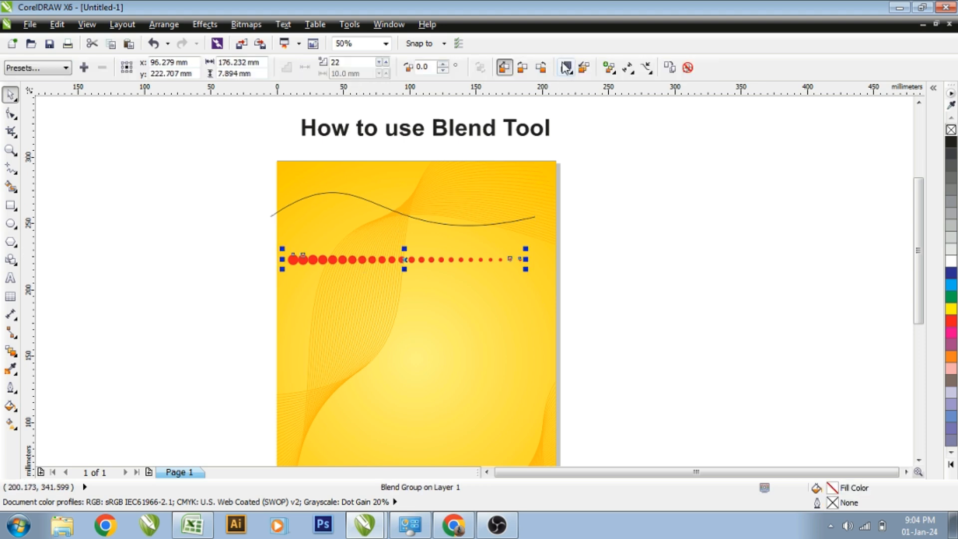
pyautogui.click(652, 75)
pyautogui.click(659, 84)
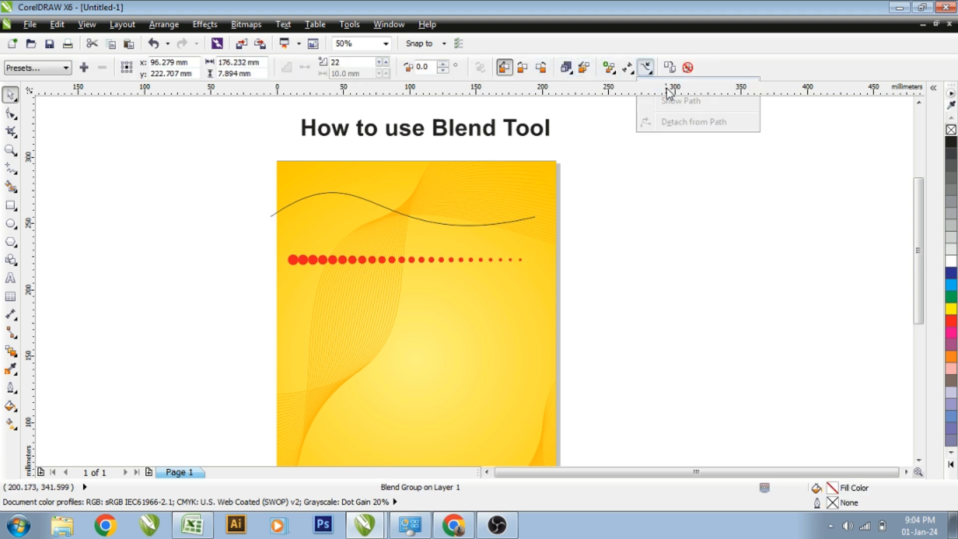
pyautogui.click(421, 214)
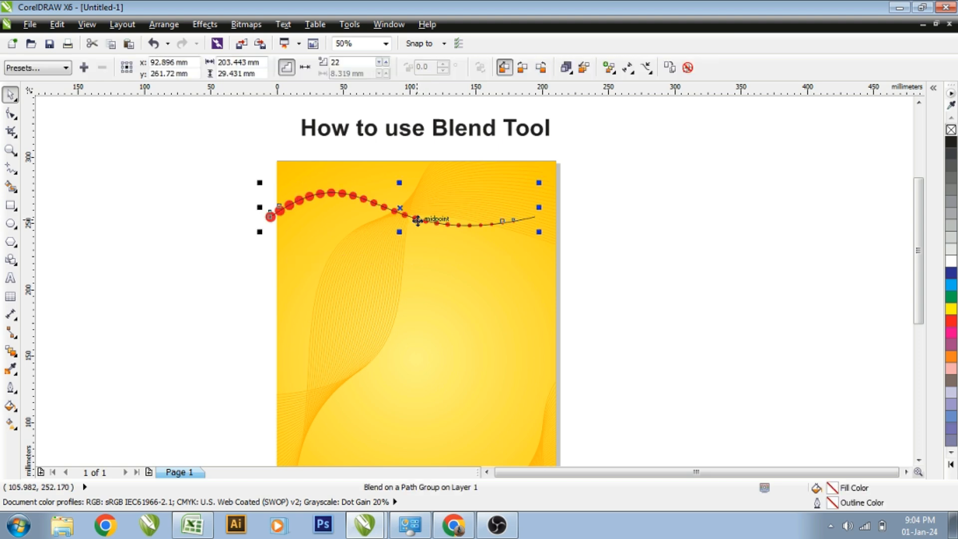
# Move the circle blend so its large circle sits on the page's left edge and set the blend steps to 29.
pyautogui.moveTo(226, 154); pyautogui.dragTo(563, 293)
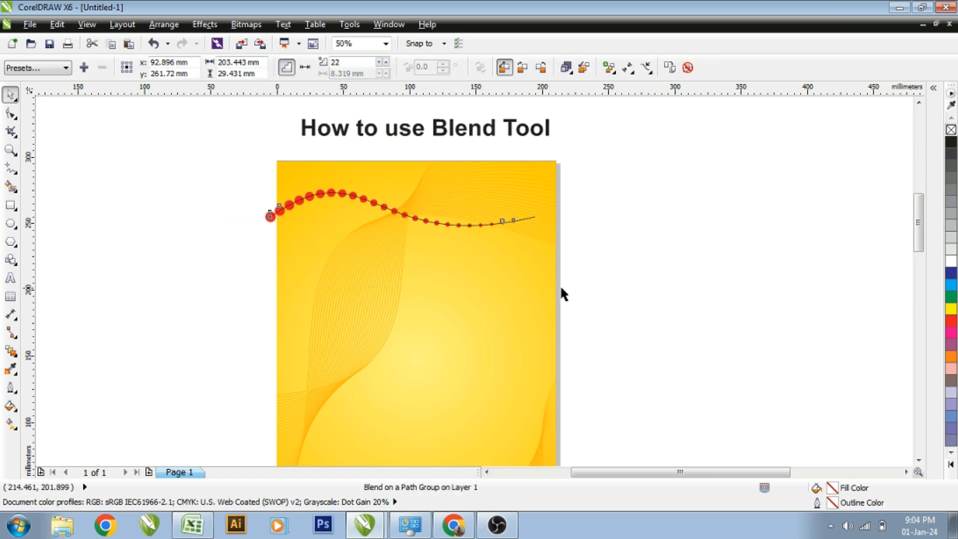
pyautogui.moveTo(166, 276); pyautogui.dragTo(177, 270)
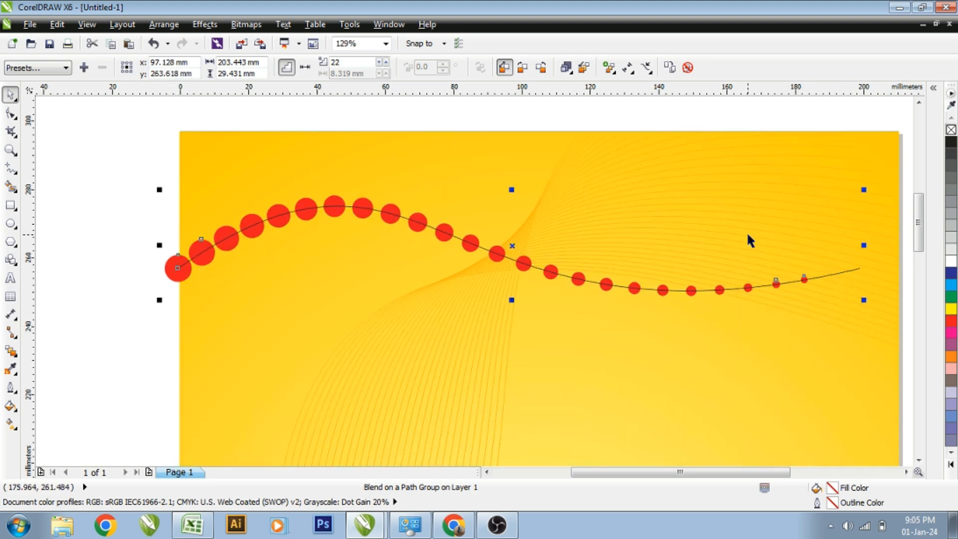
pyautogui.click(386, 63)
pyautogui.click(386, 63)
pyautogui.click(386, 63)
pyautogui.click(387, 63)
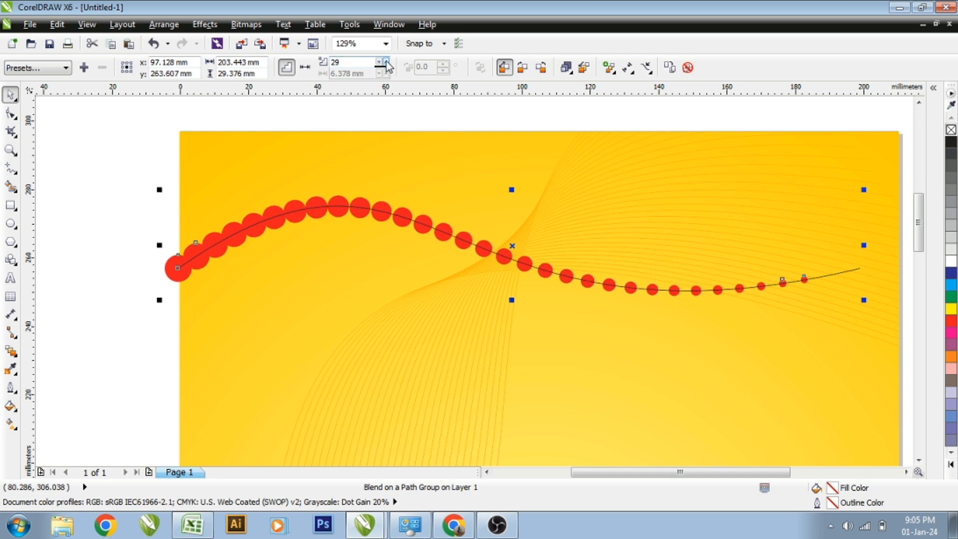
# Slide the blend's small end circle to the right end of the path and its large circle slightly inward from the left end.
pyautogui.click(830, 251)
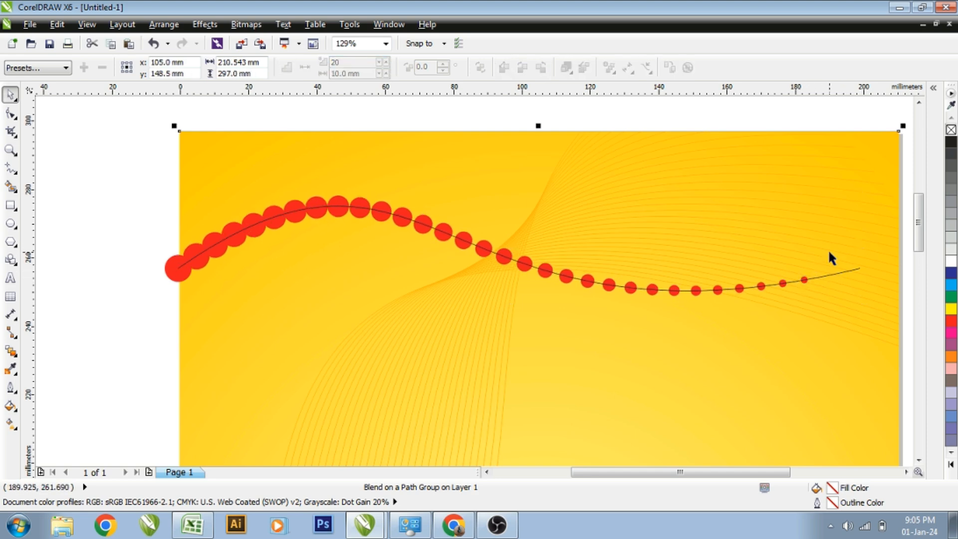
pyautogui.click(787, 283)
pyautogui.click(805, 284)
pyautogui.moveTo(804, 281); pyautogui.dragTo(854, 268)
pyautogui.click(181, 271)
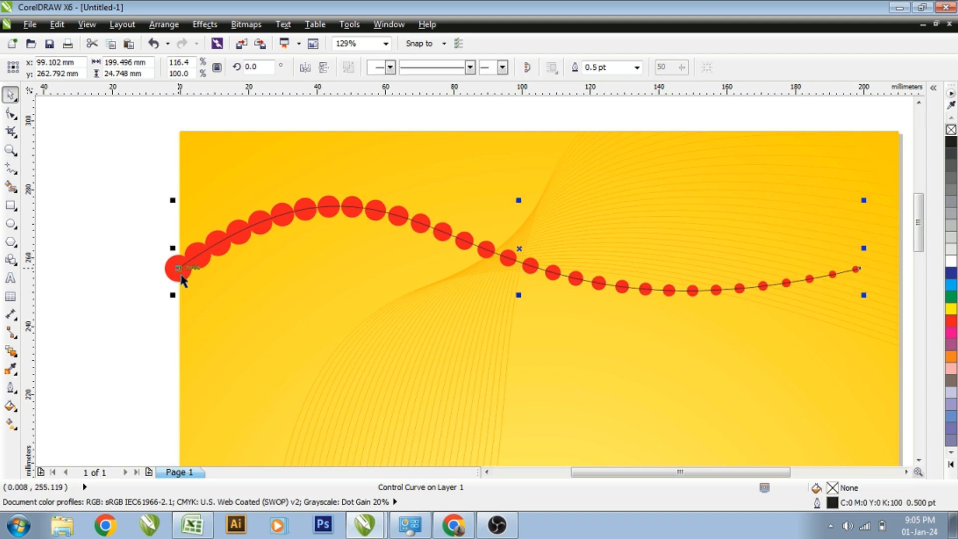
pyautogui.click(168, 275)
pyautogui.moveTo(179, 269); pyautogui.dragTo(215, 245)
pyautogui.click(446, 235)
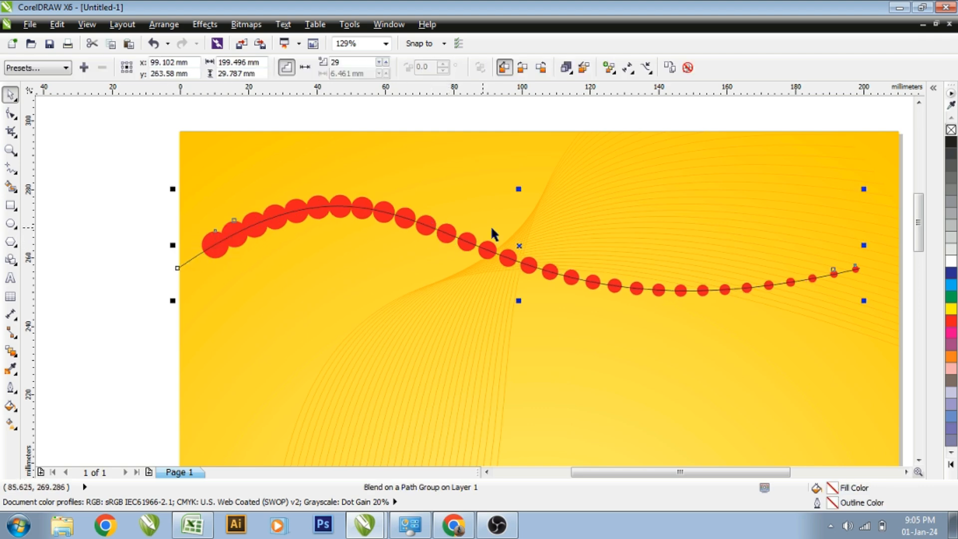
# Remove the outline from the curve that the red circles follow.
pyautogui.click(592, 193)
pyautogui.click(192, 260)
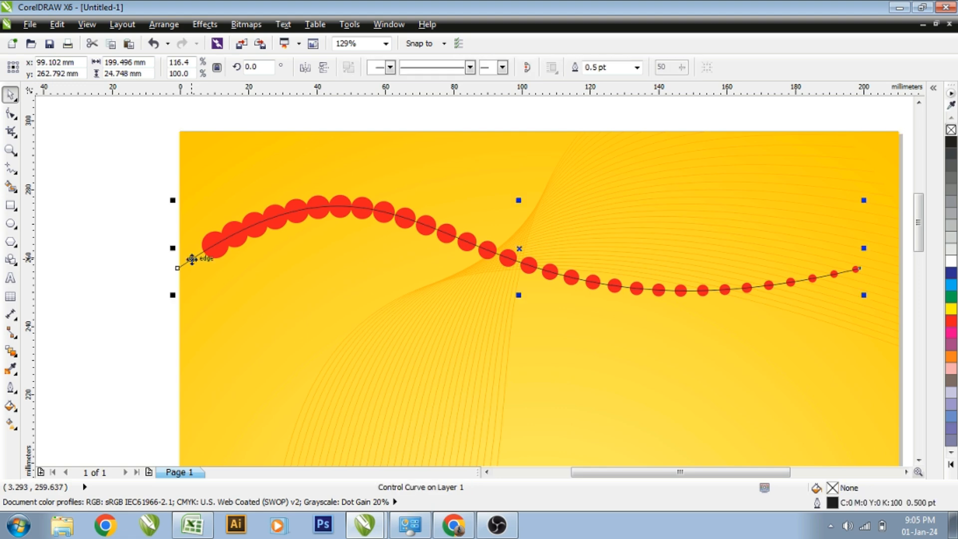
pyautogui.click(192, 260)
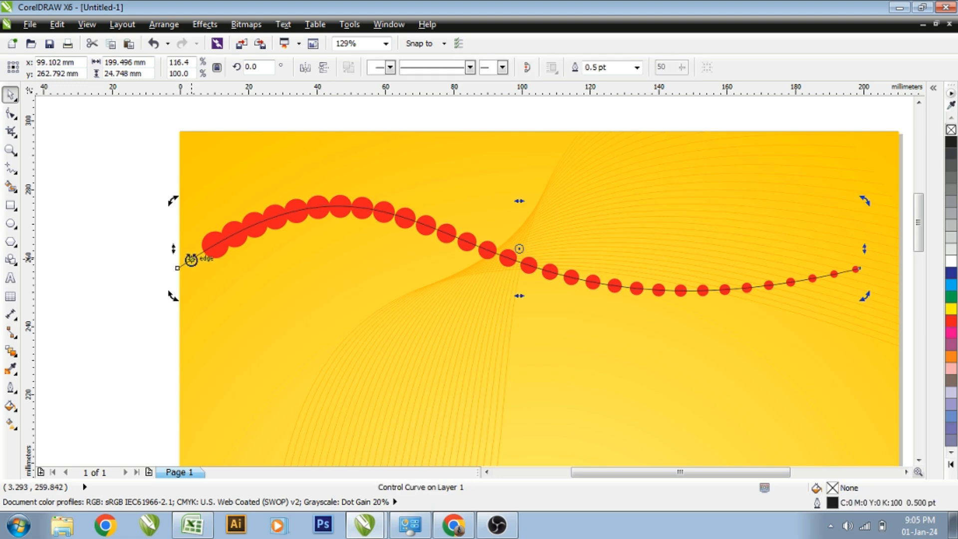
pyautogui.rightClick(952, 131)
# Move the row of circles about 14 mm left so its large end overhangs the page, and group it with its path.
pyautogui.scroll(-2, 769, 177)
pyautogui.click(663, 160)
pyautogui.moveTo(662, 185); pyautogui.dragTo(652, 190)
pyautogui.press('F2')
pyautogui.moveTo(558, 145); pyautogui.dragTo(838, 281)
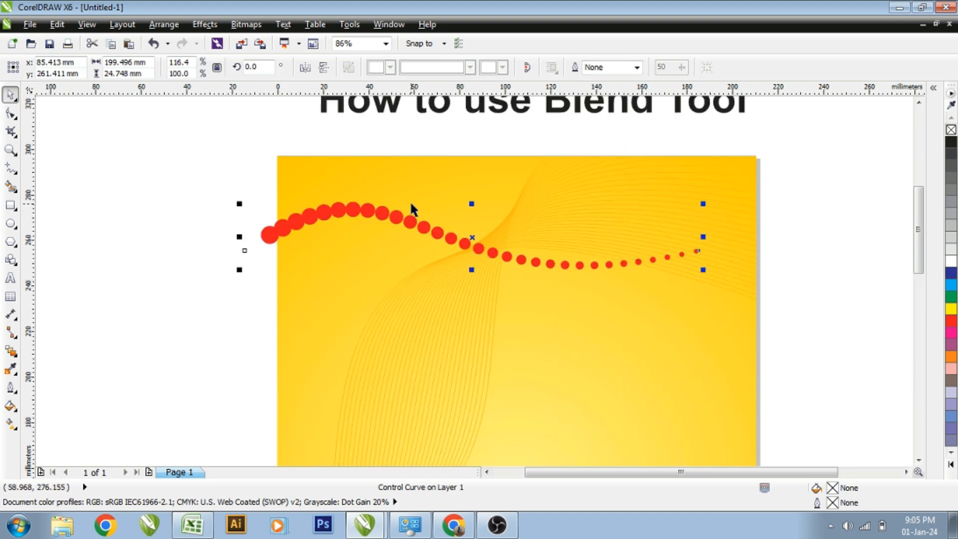
pyautogui.moveTo(483, 246)
pyautogui.mouseDown()
pyautogui.moveTo(467, 242)
pyautogui.moveTo(472, 258)
pyautogui.mouseUp()
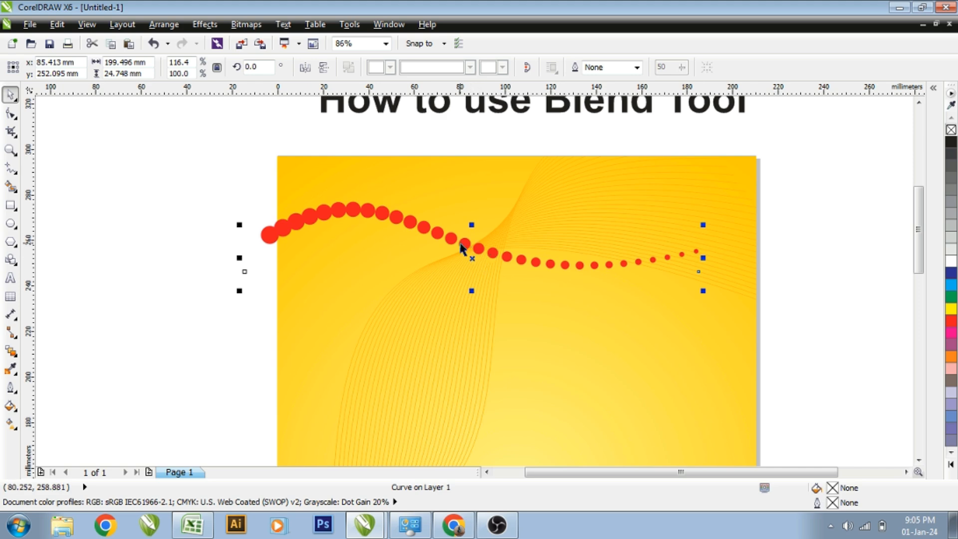
pyautogui.moveTo(209, 168); pyautogui.dragTo(729, 329)
pyautogui.hotkey('ctrl', 'g')
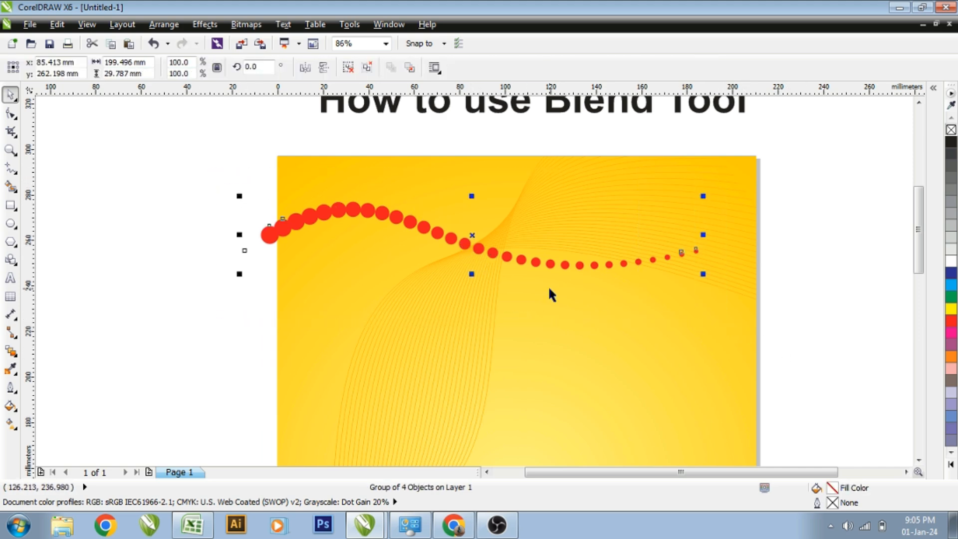
# Place a copy of the grouped row about 7 mm below and 2 mm to the right of the original.
pyautogui.moveTo(438, 229); pyautogui.dragTo(452, 248)
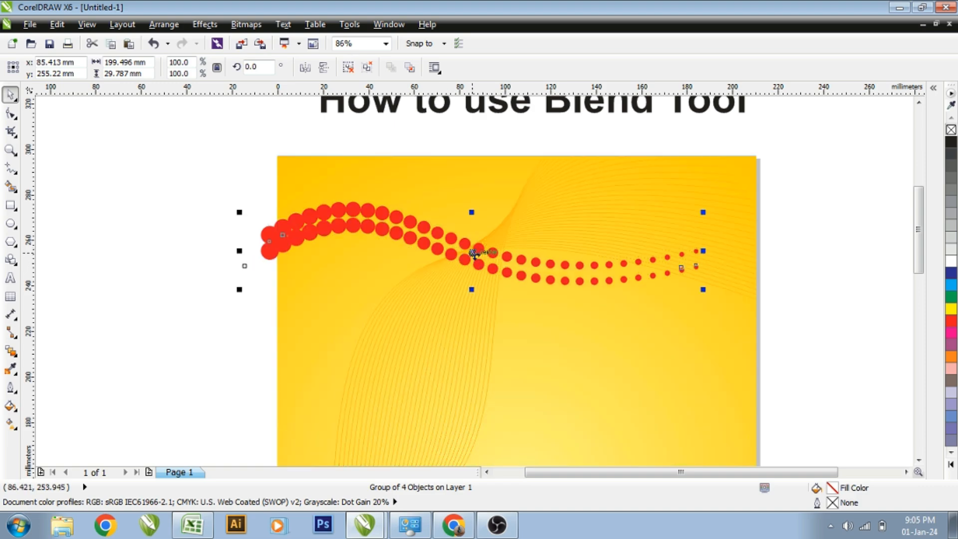
pyautogui.hotkey('ctrl', 'z')
pyautogui.scroll(3, 434, 246)
pyautogui.moveTo(431, 231); pyautogui.dragTo(453, 261)
pyautogui.scroll(-2, 455, 259)
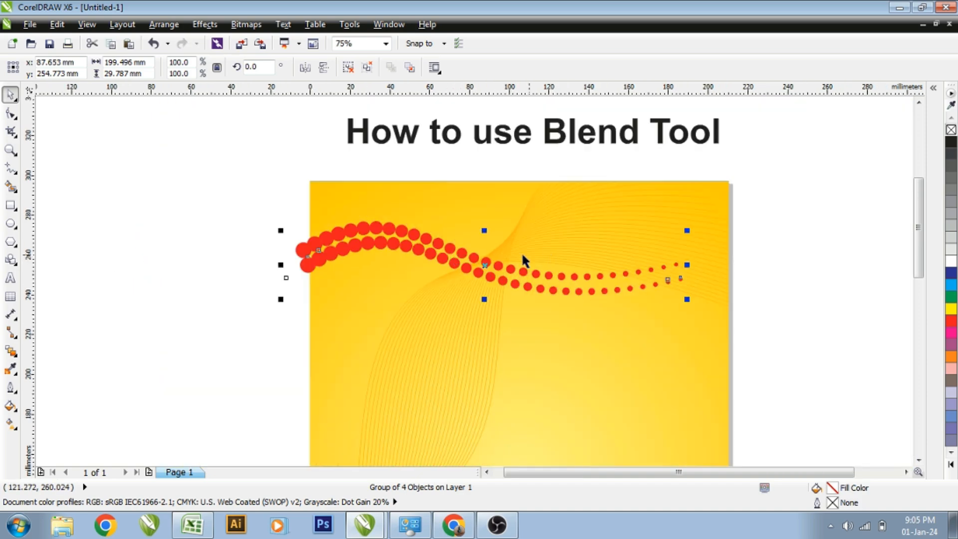
# Select both rows of circles and place a copy of the pair about 14 mm straight below.
pyautogui.moveTo(252, 193); pyautogui.dragTo(718, 350)
pyautogui.scroll(2, 487, 266)
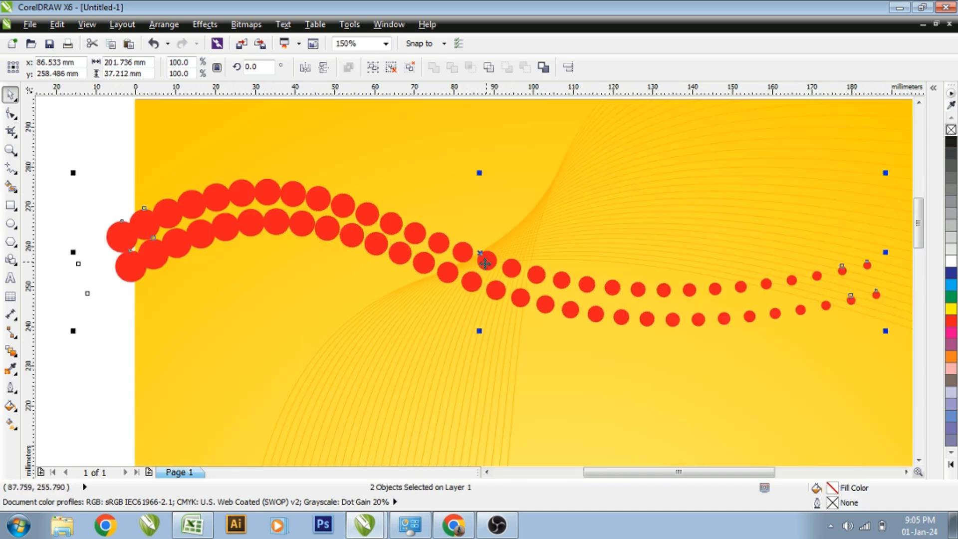
pyautogui.moveTo(487, 257); pyautogui.dragTo(488, 305)
pyautogui.scroll(-4, 488, 305)
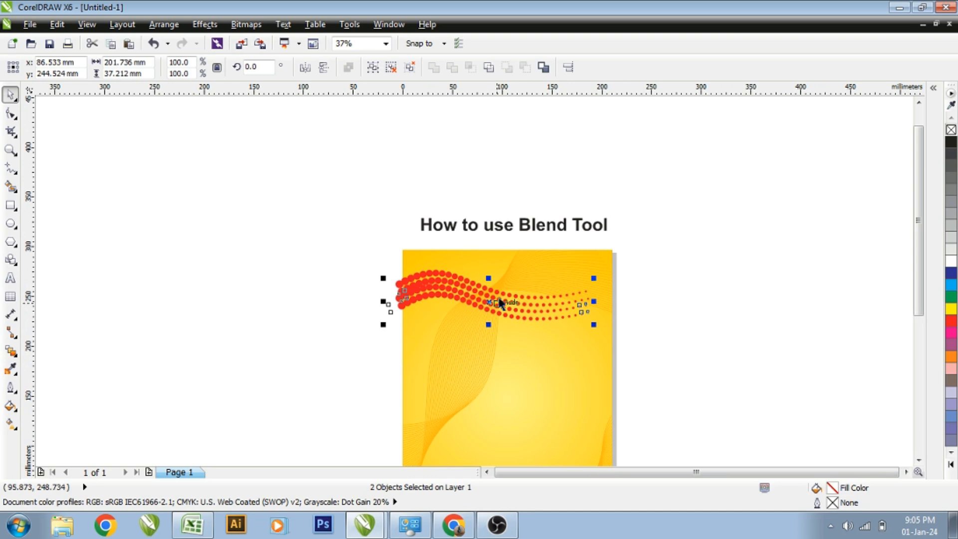
# Repeat the duplication down the page at the same spacing until there are 20 rows of circles.
pyautogui.hotkey('ctrl', 'd')
pyautogui.hotkey('ctrl', 'd')
pyautogui.hotkey('ctrl', 'd')
pyautogui.hotkey('ctrl', 'd')
pyautogui.hotkey('ctrl', 'd')
pyautogui.hotkey('ctrl', 'd')
pyautogui.hotkey('ctrl', 'd')
pyautogui.hotkey('ctrl', 'd')
pyautogui.hotkey('ctrl', 'd')
pyautogui.hotkey('ctrl', 'd')
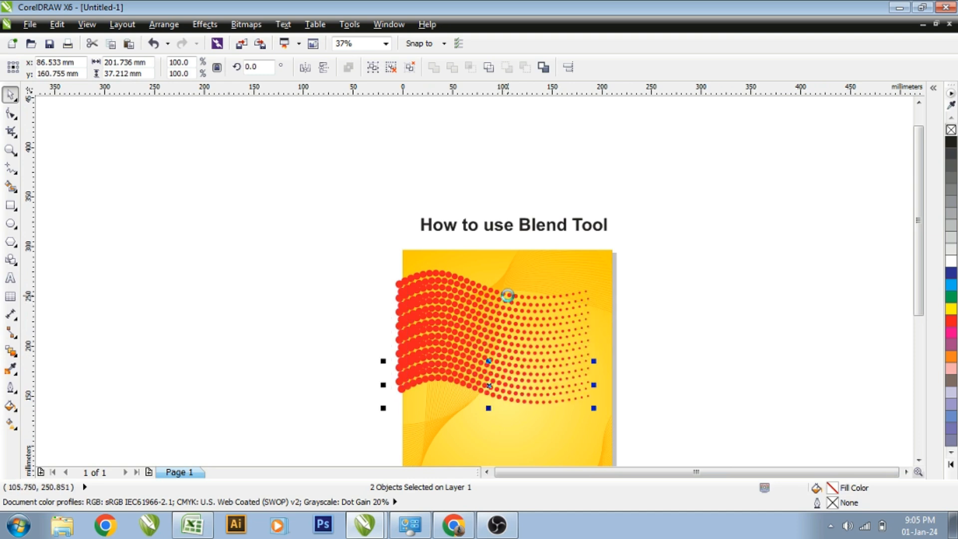
# Group all the rows of red circles, scale the group to 92.7 %, and shift it slightly left.
pyautogui.scroll(-2, 439, 299)
pyautogui.scroll(3, 439, 370)
pyautogui.moveTo(347, 154); pyautogui.dragTo(642, 394)
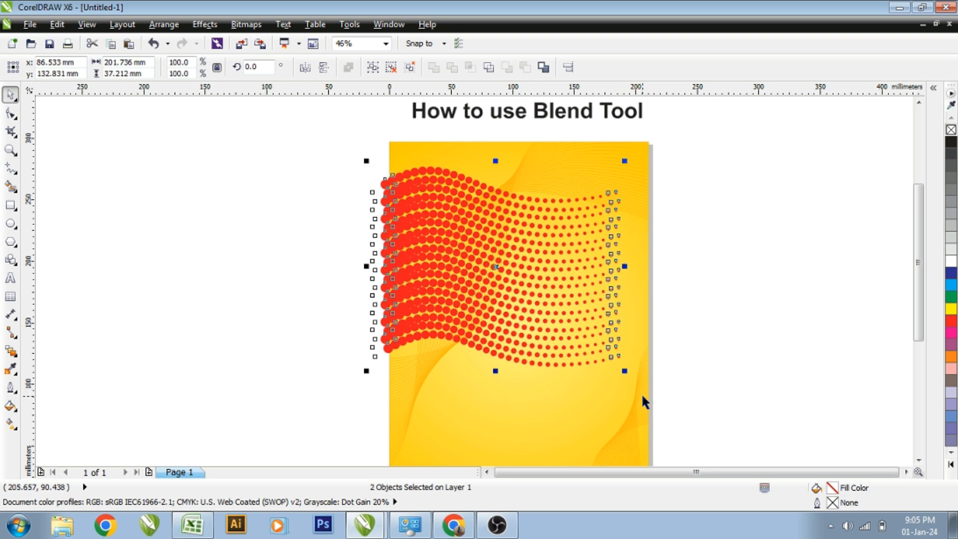
pyautogui.click(378, 67)
pyautogui.moveTo(627, 160); pyautogui.dragTo(617, 168)
pyautogui.moveTo(466, 223); pyautogui.dragTo(459, 225)
# Try a yellow and a golden-yellow fill on the grouped circles.
pyautogui.click(952, 311)
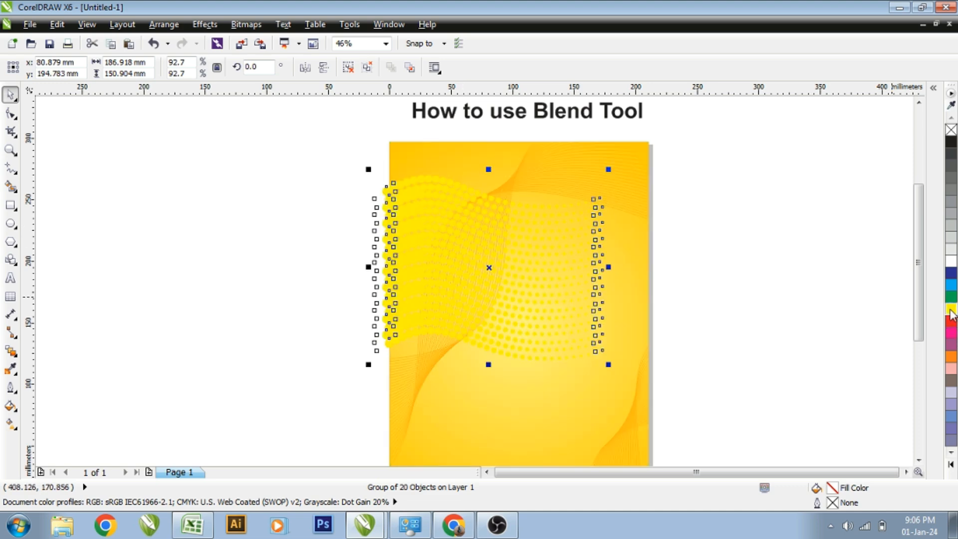
pyautogui.click(950, 465)
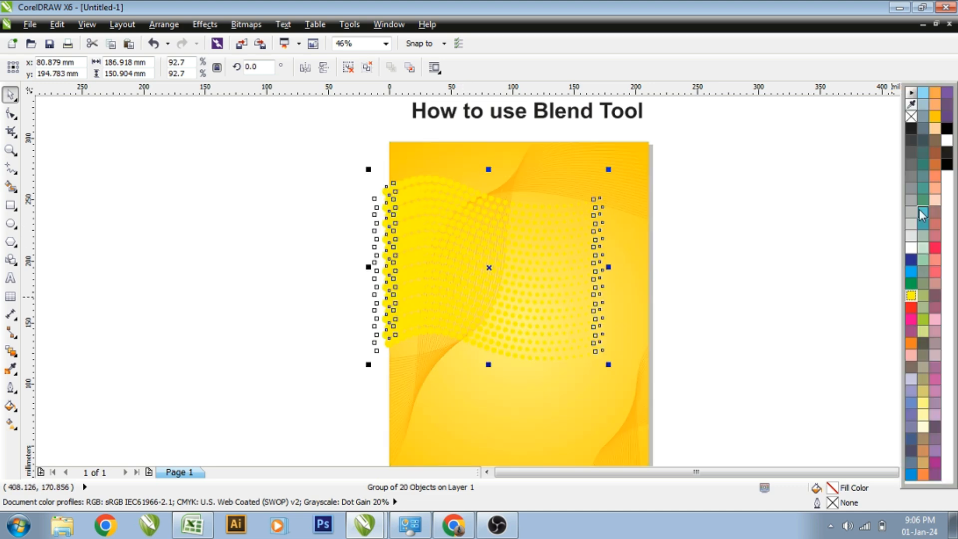
pyautogui.click(935, 117)
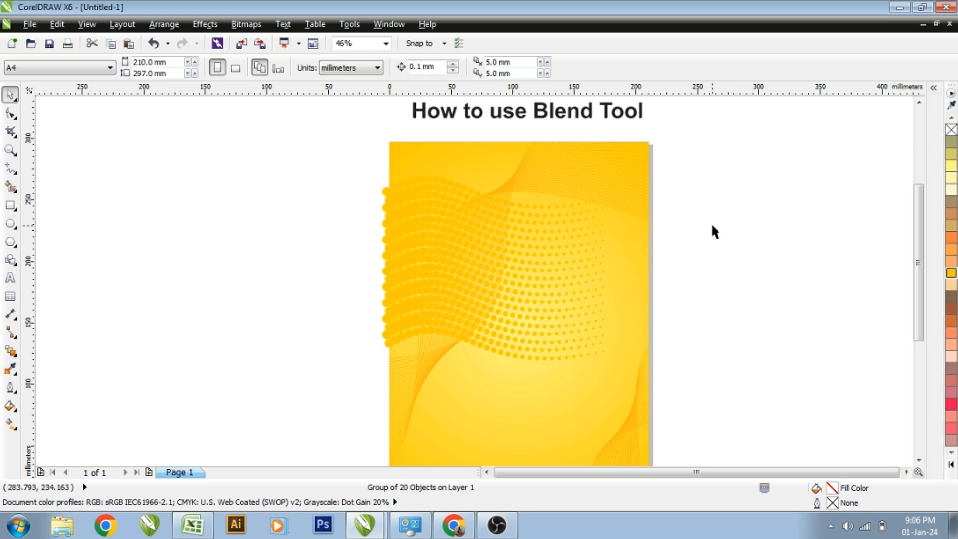
# Move the circle group lower on the page, extend it slightly past the left edge, and fill it with orange.
pyautogui.moveTo(473, 253); pyautogui.dragTo(460, 292)
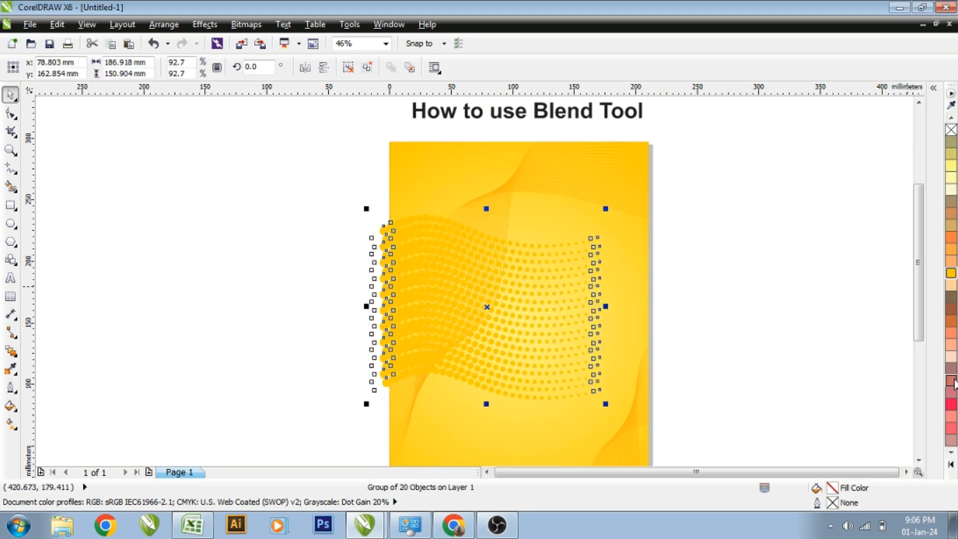
pyautogui.click(952, 464)
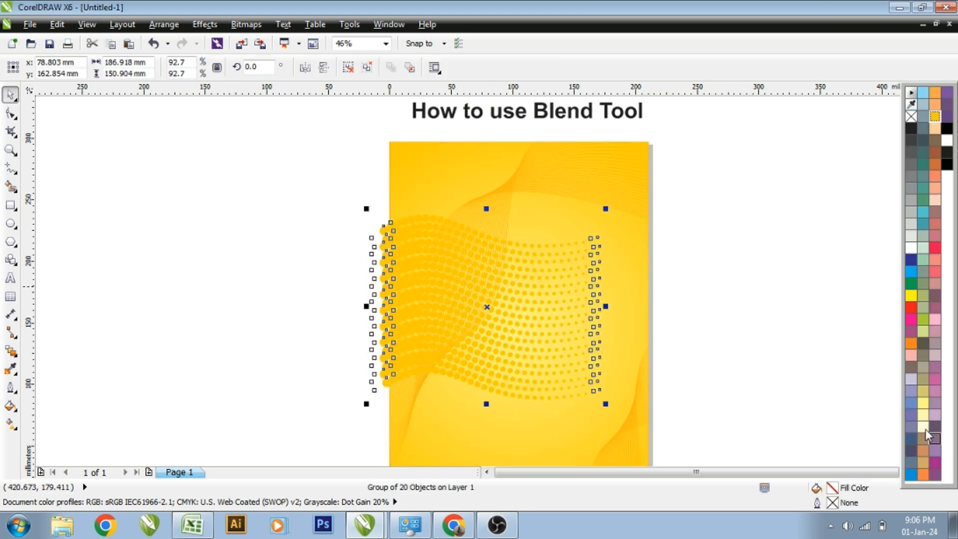
pyautogui.click(913, 348)
pyautogui.moveTo(499, 298); pyautogui.dragTo(494, 292)
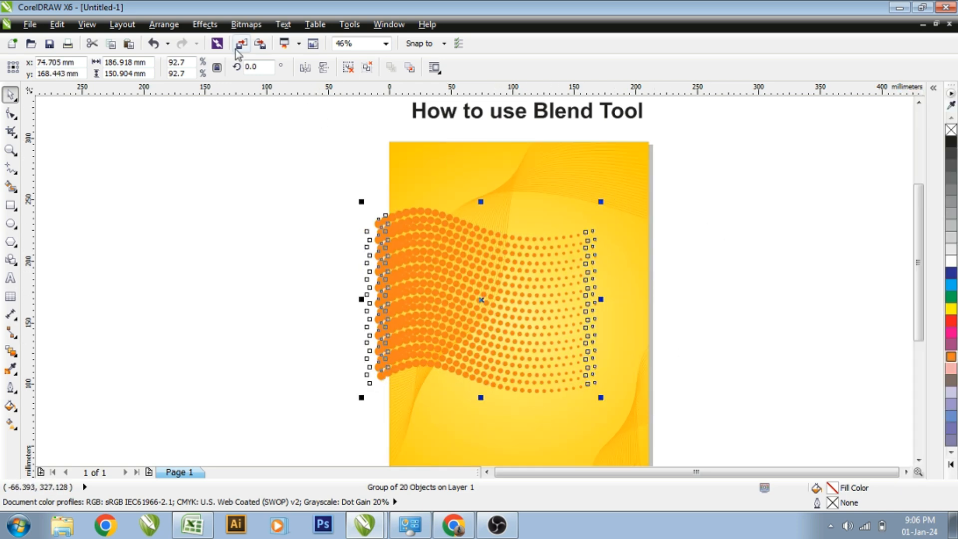
# PowerClip the orange circle group inside the yellow page rectangle.
pyautogui.click(205, 24)
pyautogui.moveTo(256, 222)
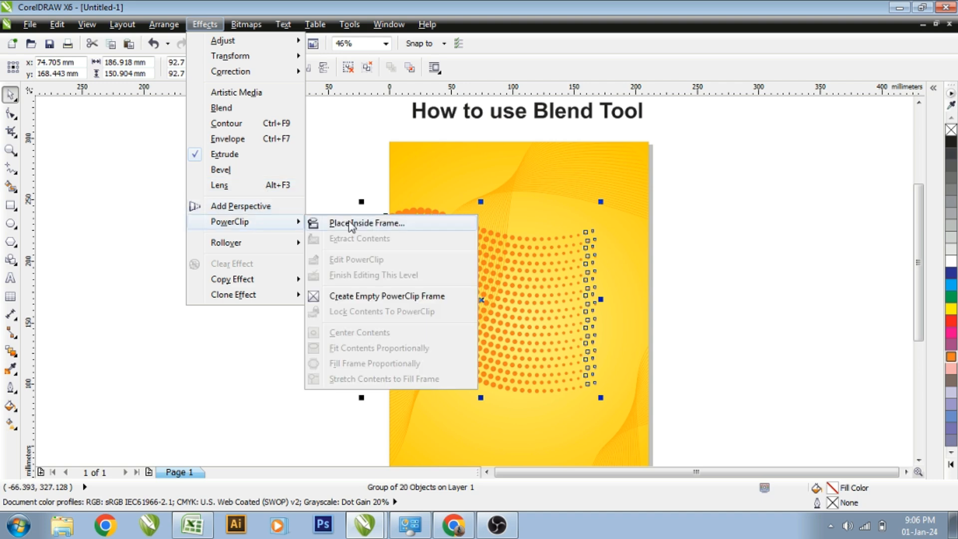
pyautogui.click(363, 223)
pyautogui.click(439, 180)
pyautogui.click(785, 265)
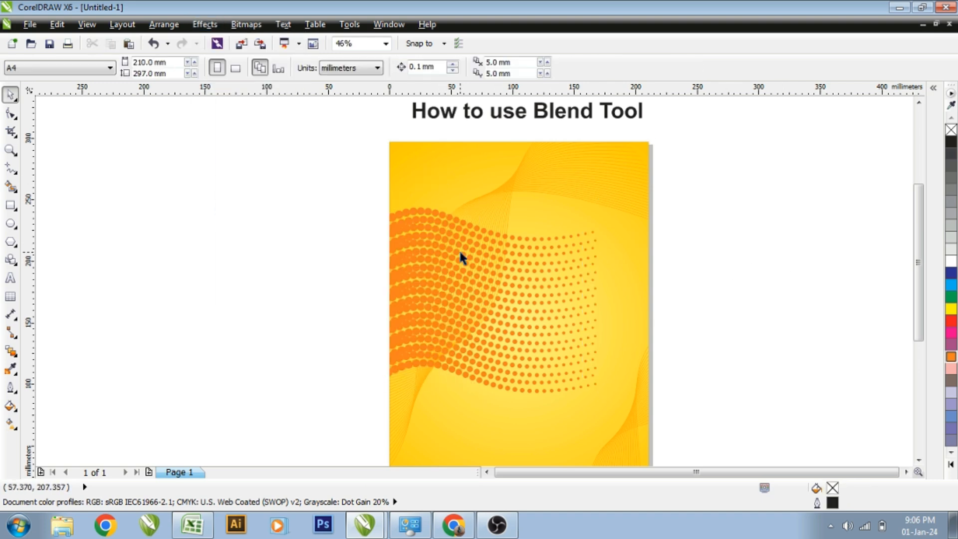
# Scale the clipped circle group to 54.2 % and position it in the page's upper-left corner.
pyautogui.keyDown('ctrl'); pyautogui.click(441, 253); pyautogui.keyUp('ctrl')
pyautogui.moveTo(482, 297); pyautogui.dragTo(474, 255)
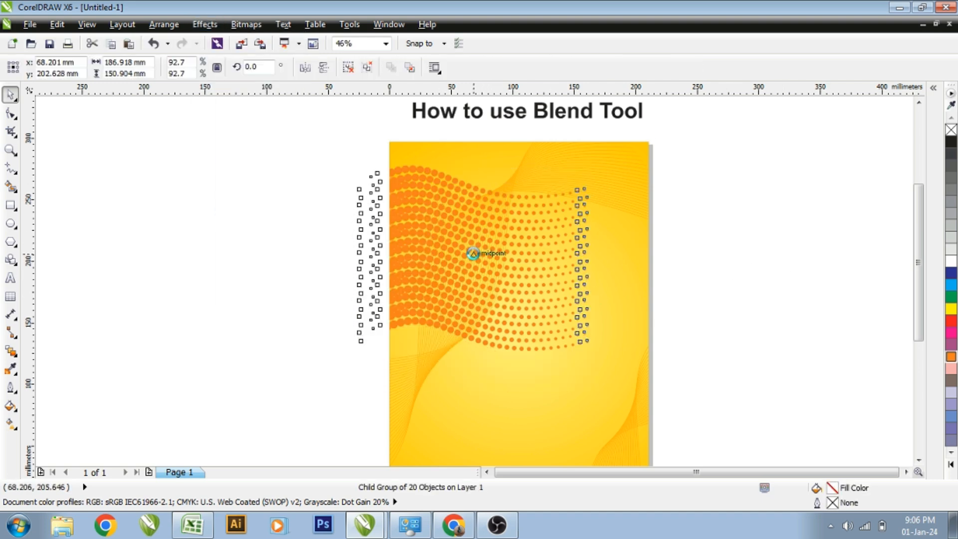
pyautogui.moveTo(593, 355); pyautogui.dragTo(538, 266)
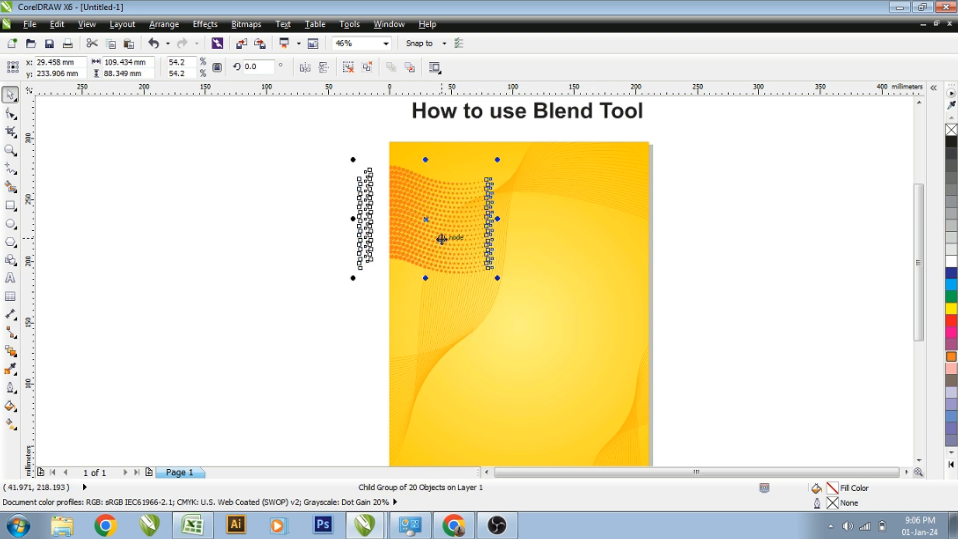
pyautogui.moveTo(432, 215); pyautogui.dragTo(431, 203)
pyautogui.click(326, 175)
# Edit the rectangle's PowerClip contents, cut the orange circle group out of them, and finish editing.
pyautogui.click(425, 181)
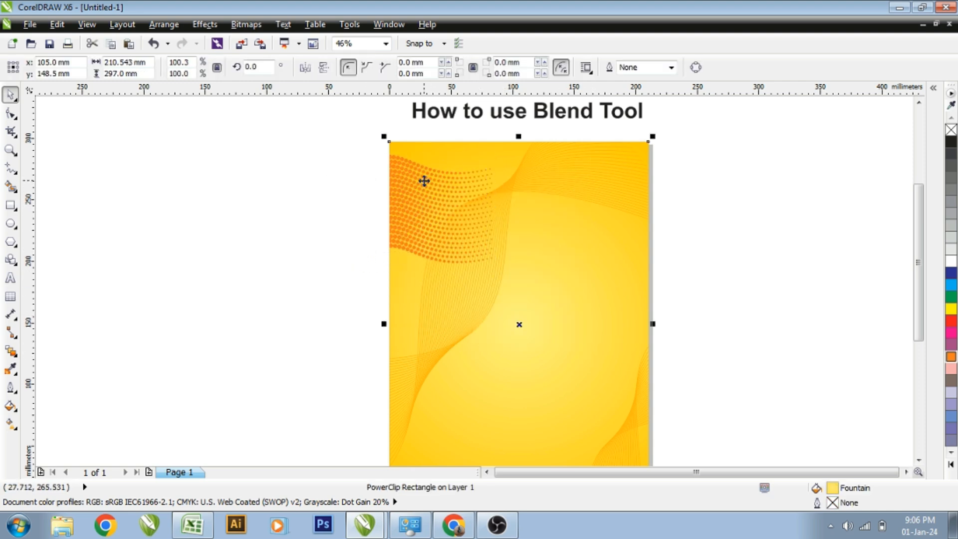
pyautogui.keyDown('ctrl'); pyautogui.click(424, 180); pyautogui.keyUp('ctrl')
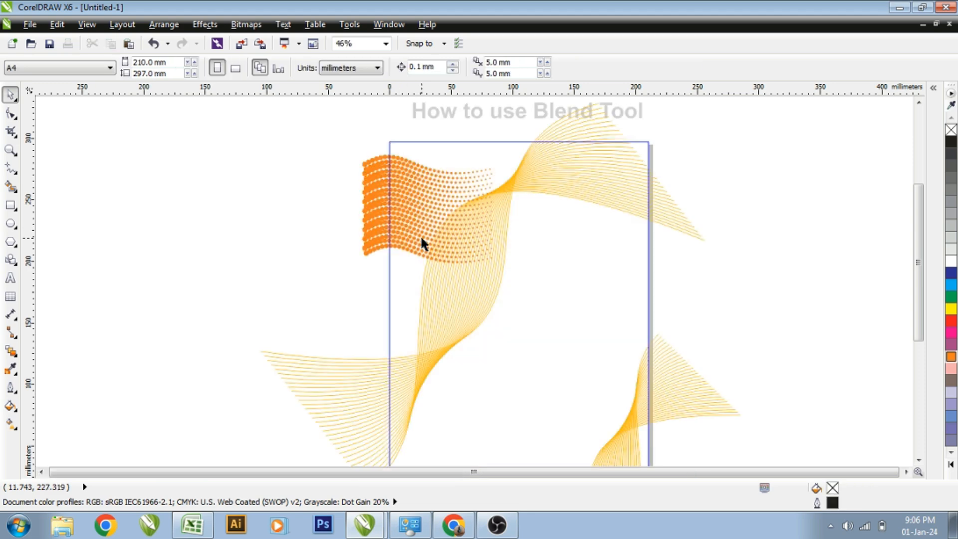
pyautogui.click(409, 228)
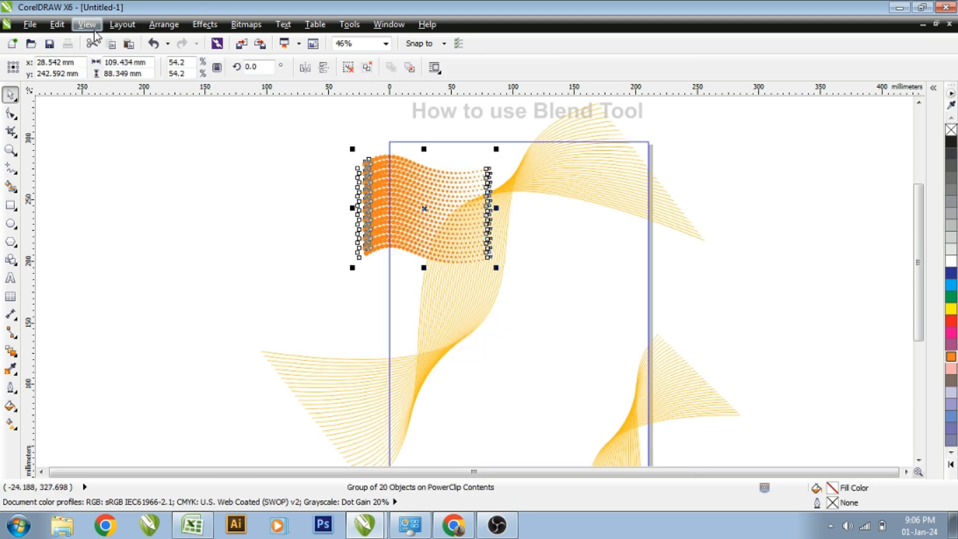
pyautogui.click(58, 26)
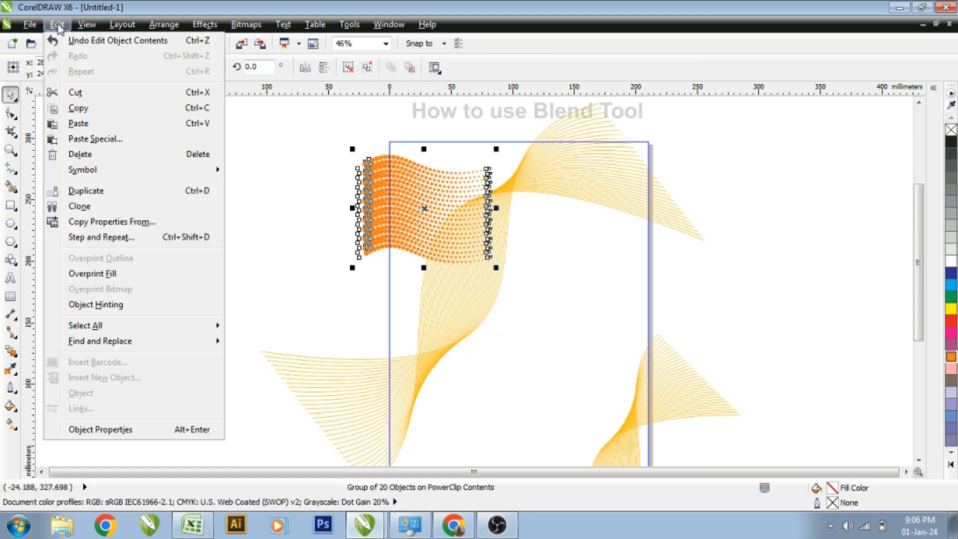
pyautogui.click(76, 93)
pyautogui.keyDown('ctrl'); pyautogui.click(273, 233); pyautogui.keyUp('ctrl')
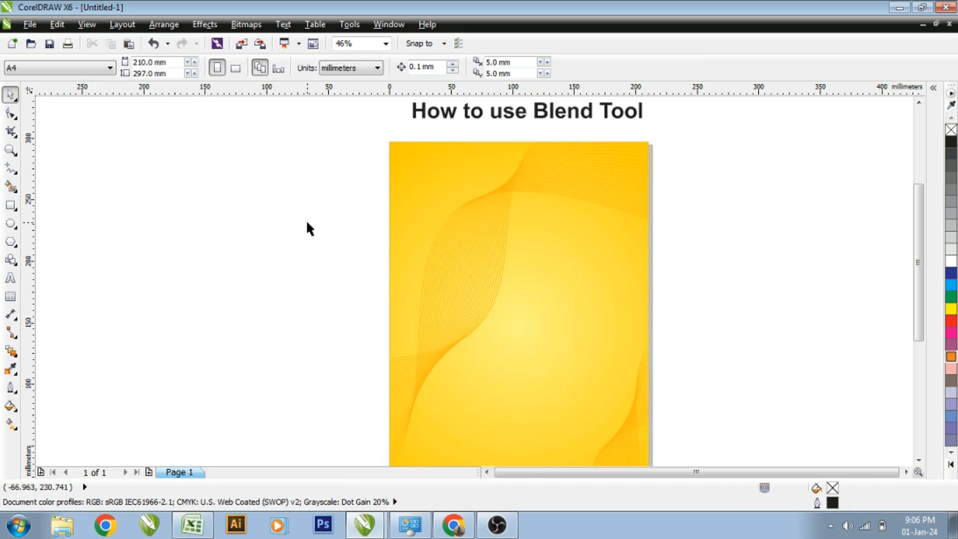
# Paste the orange circle group onto the page outside the clip and scale it to 65.2 %.
pyautogui.click(68, 30)
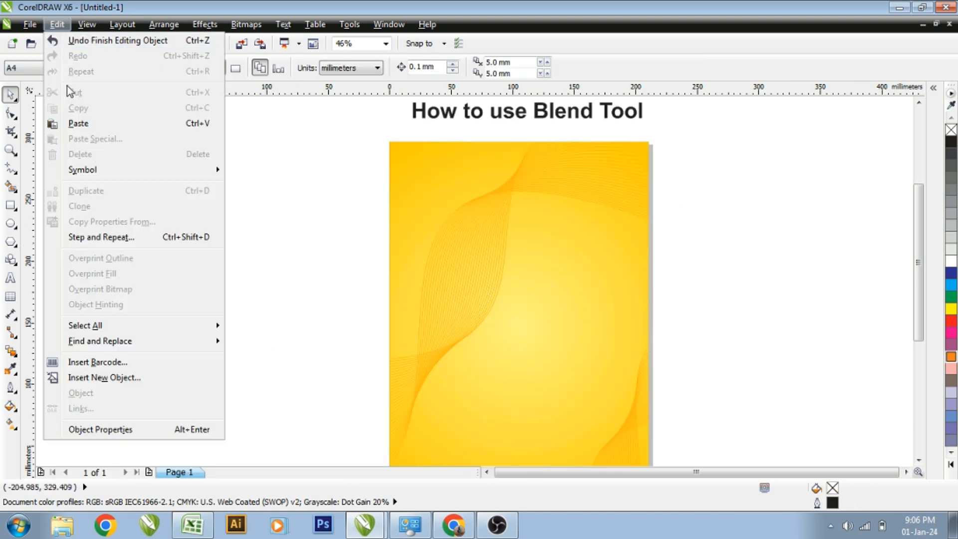
pyautogui.click(77, 125)
pyautogui.moveTo(496, 268); pyautogui.dragTo(524, 290)
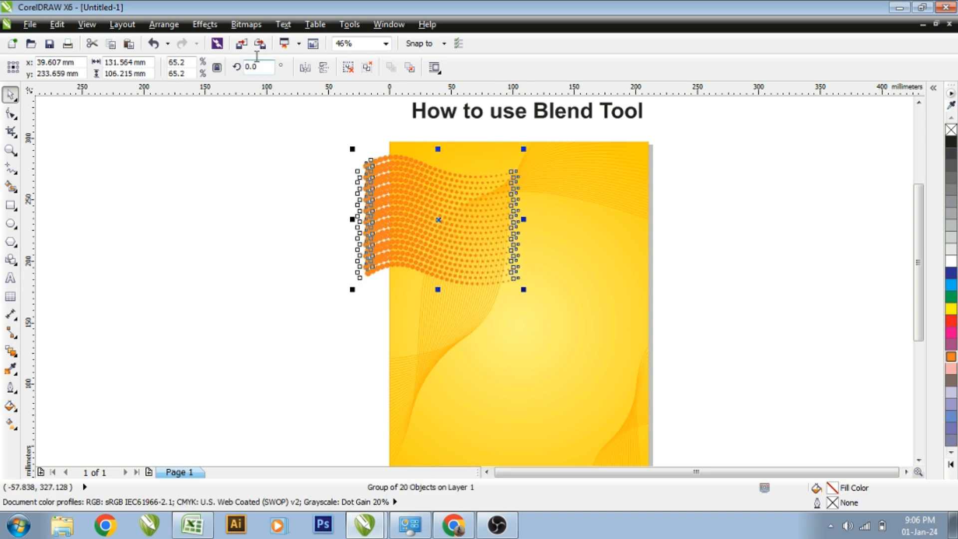
# Convert the orange circle group to a 300 dpi CMYK bitmap with a transparent background.
pyautogui.click(246, 24)
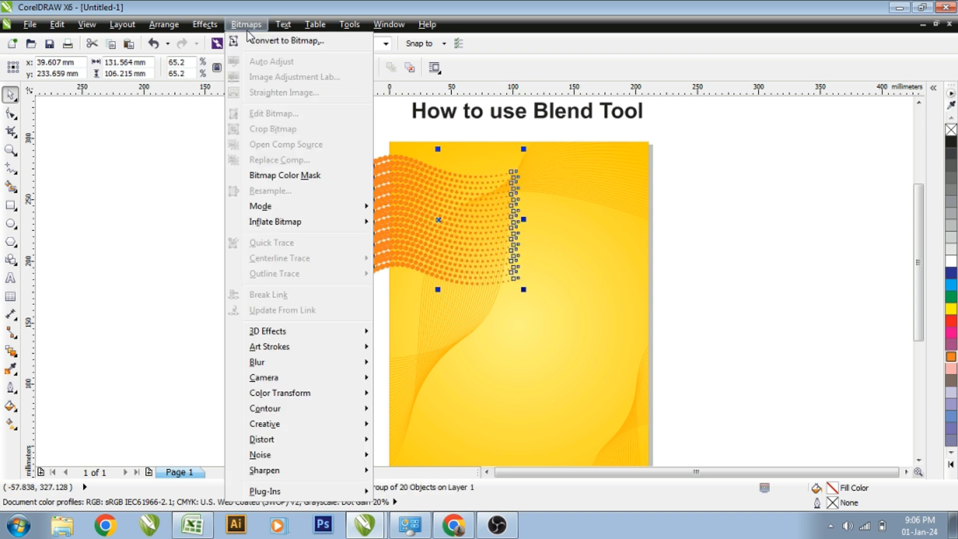
pyautogui.click(298, 42)
pyautogui.click(763, 320)
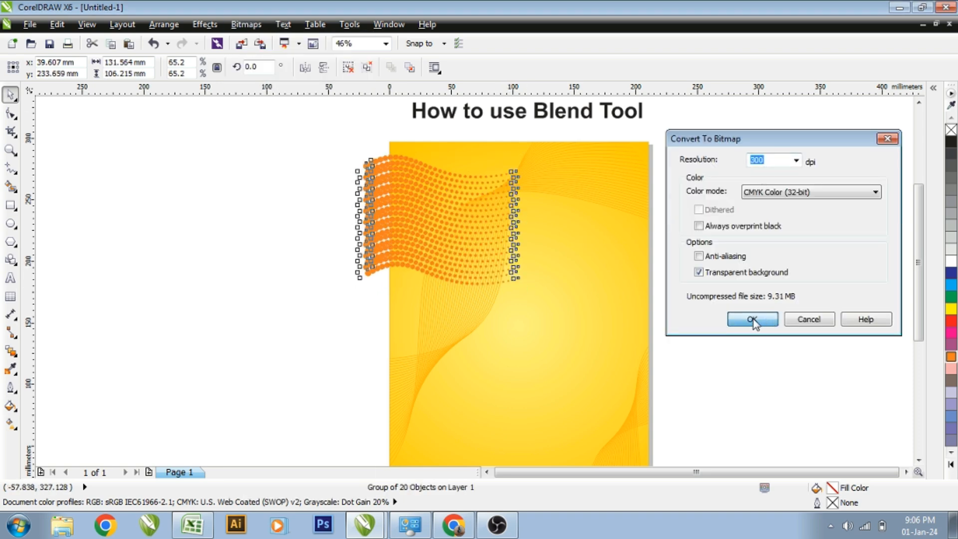
# Apply a horizontal linear transparency to the halftone bitmap, fading it out from its left edge toward the right.
pyautogui.click(11, 352)
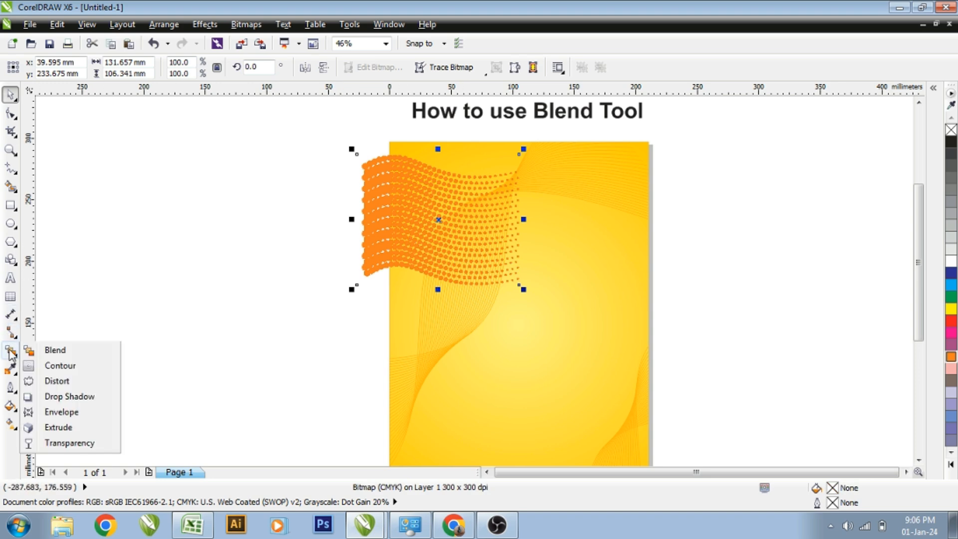
pyautogui.click(70, 445)
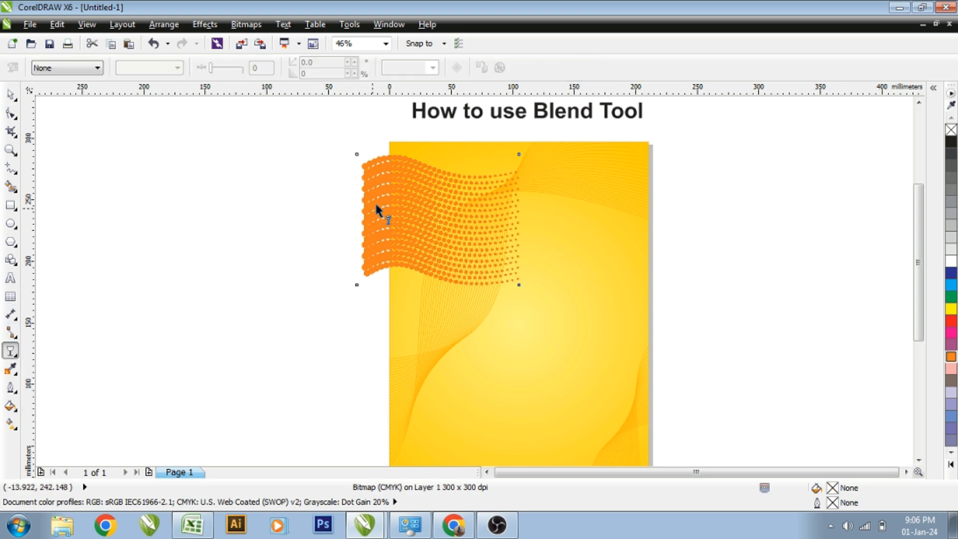
pyautogui.scroll(2, 376, 206)
pyautogui.scroll(1, 368, 214)
pyautogui.moveTo(355, 212); pyautogui.dragTo(849, 223)
pyautogui.scroll(-1, 815, 235)
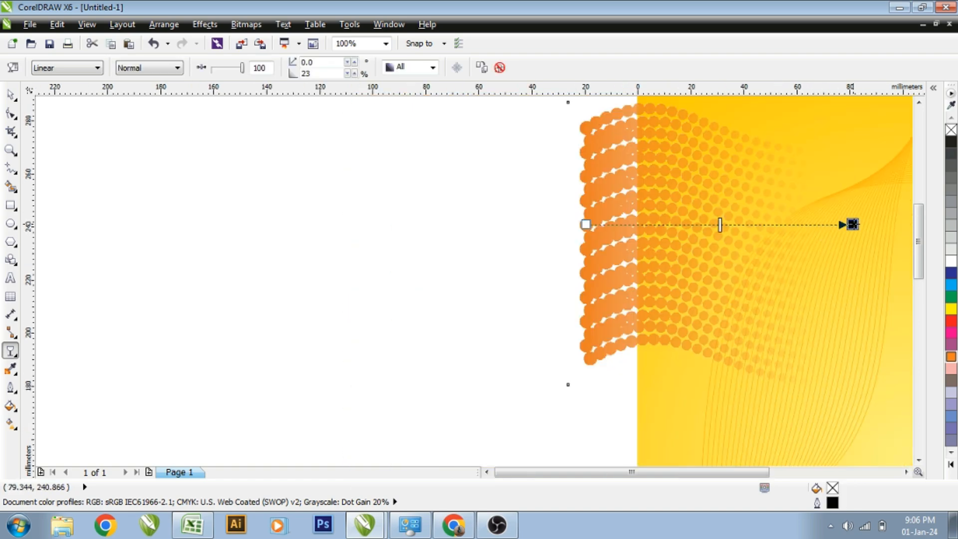
pyautogui.scroll(-1, 855, 224)
pyautogui.moveTo(720, 225); pyautogui.dragTo(717, 225)
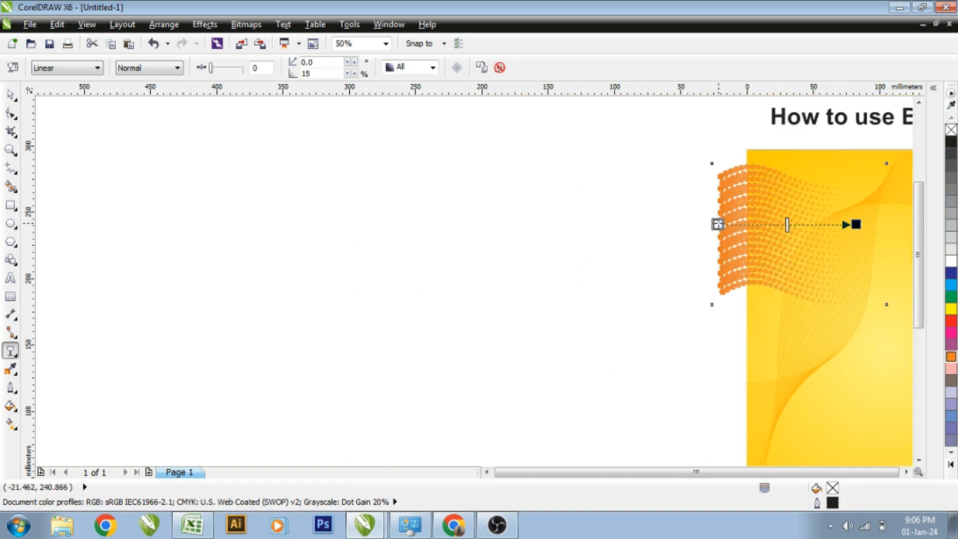
# Set the bitmap's transparency to Multiply and shift the fade's midpoint close to its left start.
pyautogui.click(132, 68)
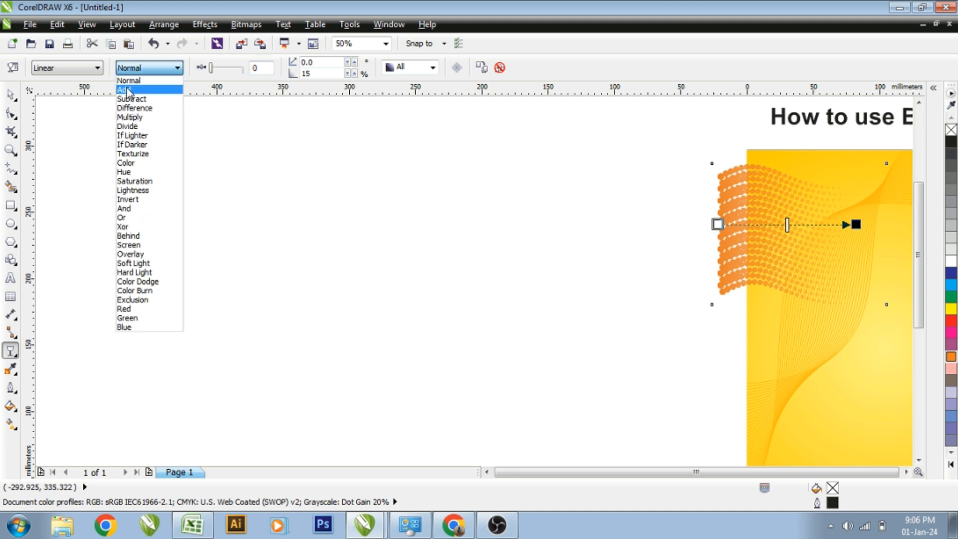
pyautogui.click(131, 117)
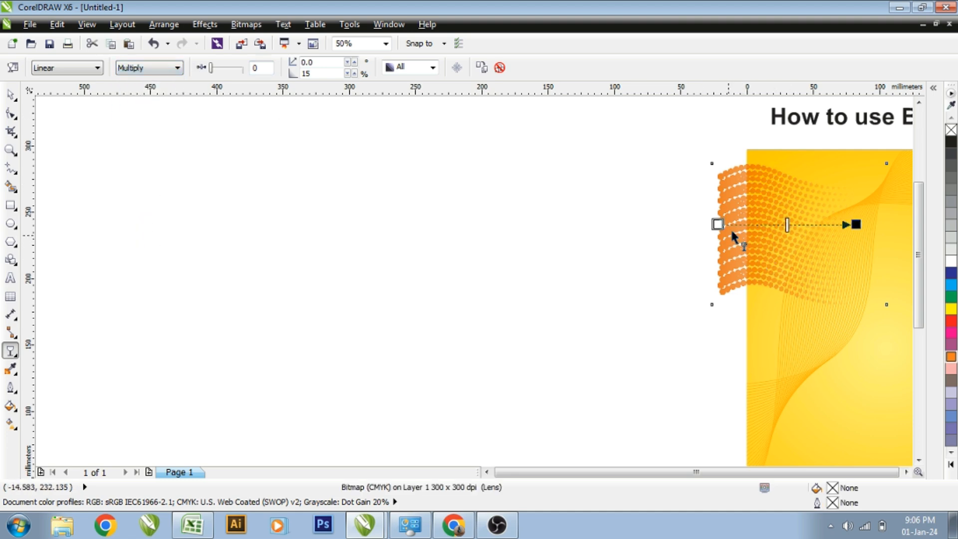
pyautogui.moveTo(787, 225); pyautogui.dragTo(726, 225)
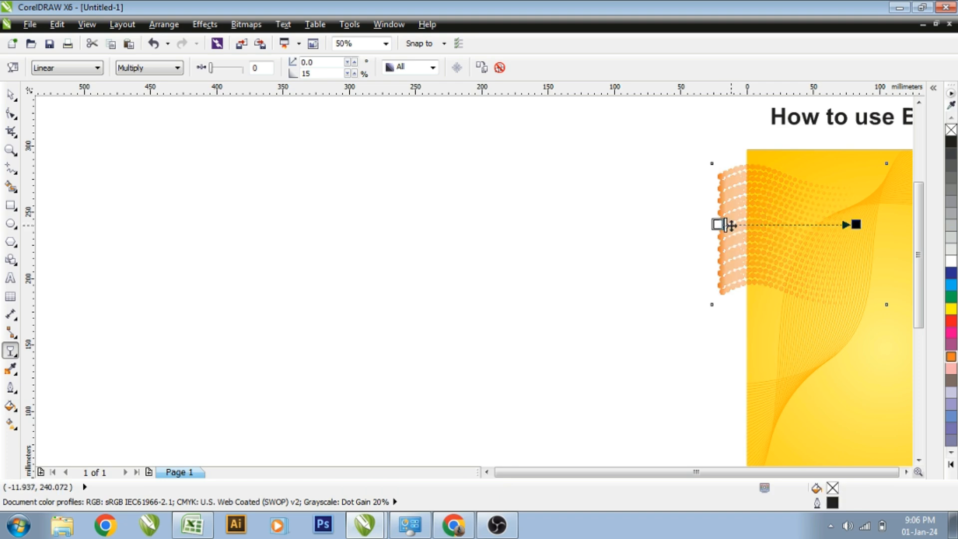
pyautogui.press('space')
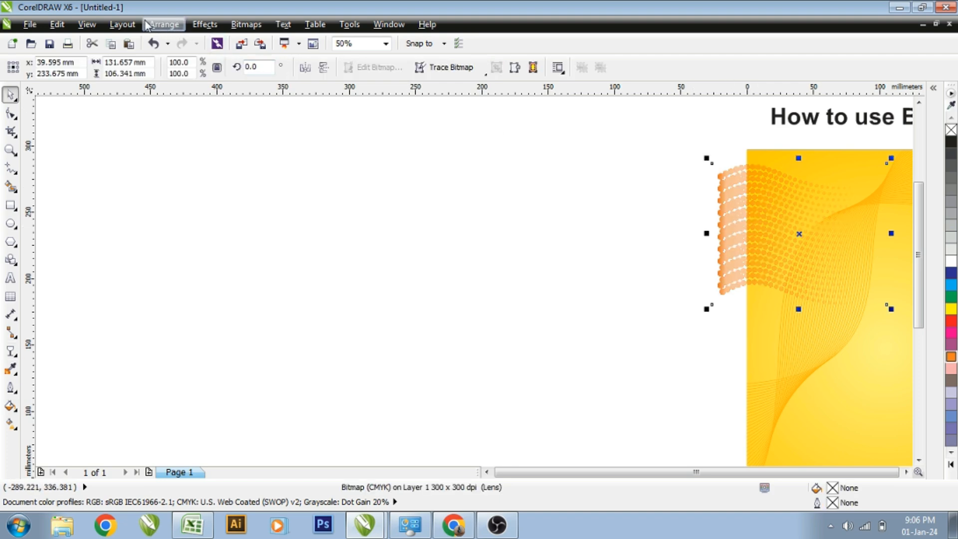
# PowerClip the transparent halftone bitmap inside the yellow page rectangle.
pyautogui.click(124, 24)
pyautogui.moveTo(87, 24)
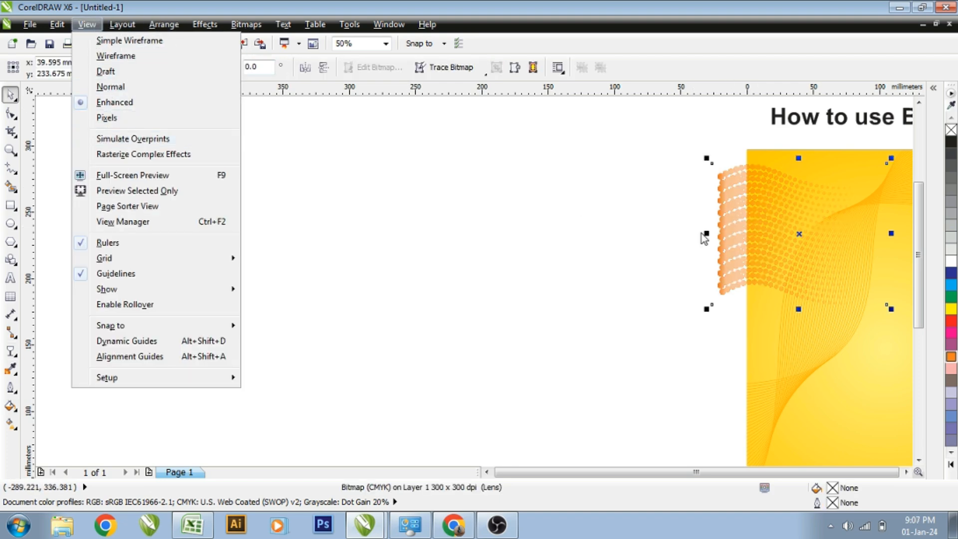
pyautogui.click(907, 473)
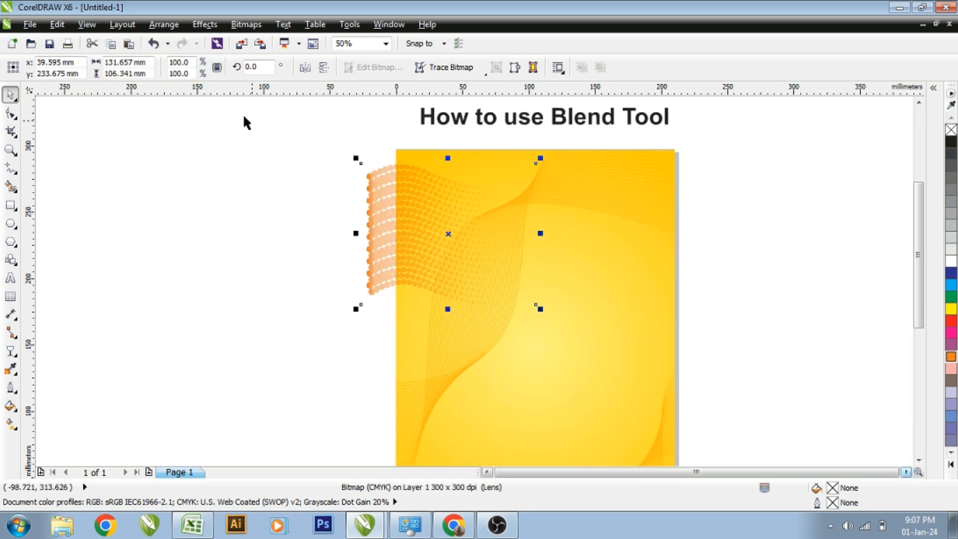
pyautogui.click(205, 24)
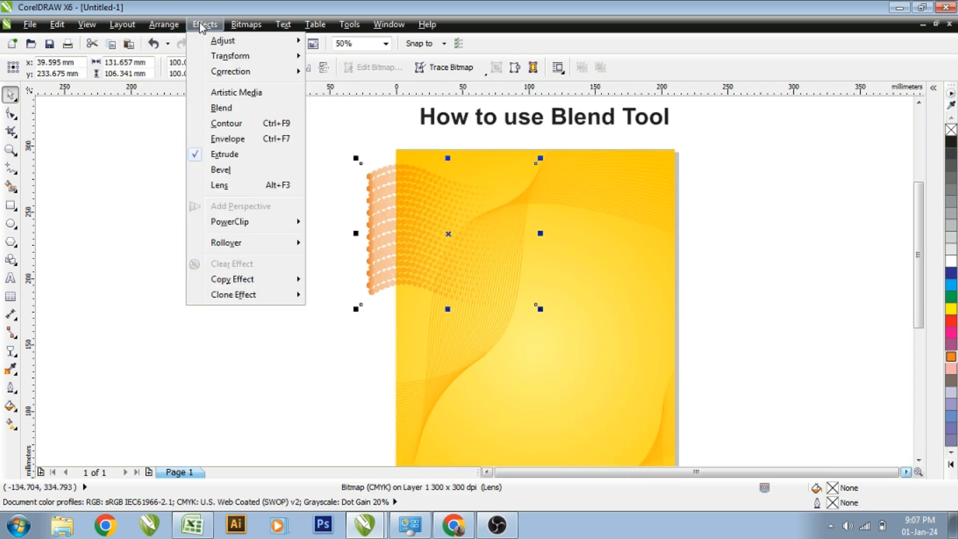
pyautogui.moveTo(241, 222)
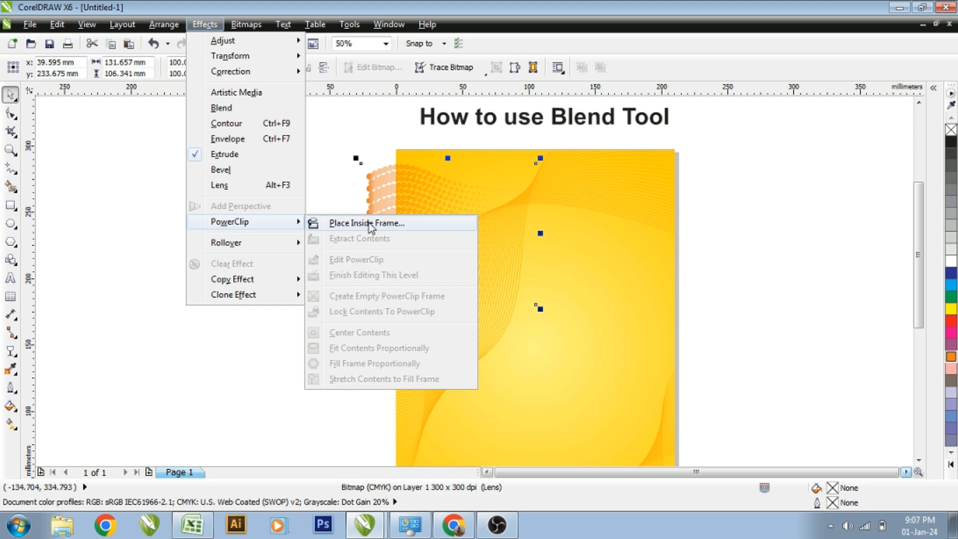
pyautogui.click(370, 223)
pyautogui.click(607, 294)
pyautogui.click(730, 237)
# Scale the clipped halftone bitmap to 150.8 % and shift it slightly left in the page's upper-left corner.
pyautogui.keyDown('ctrl'); pyautogui.click(446, 201); pyautogui.keyUp('ctrl')
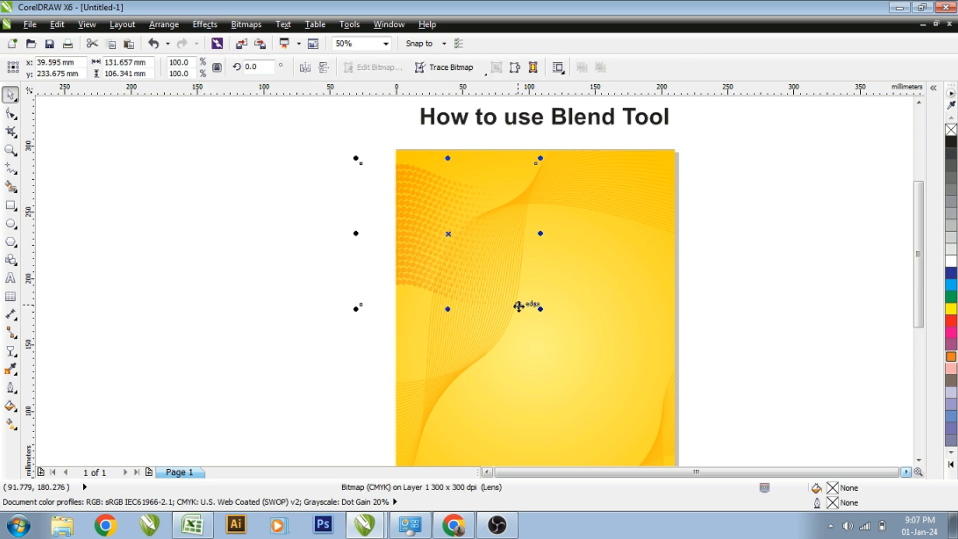
pyautogui.moveTo(540, 308); pyautogui.dragTo(580, 340)
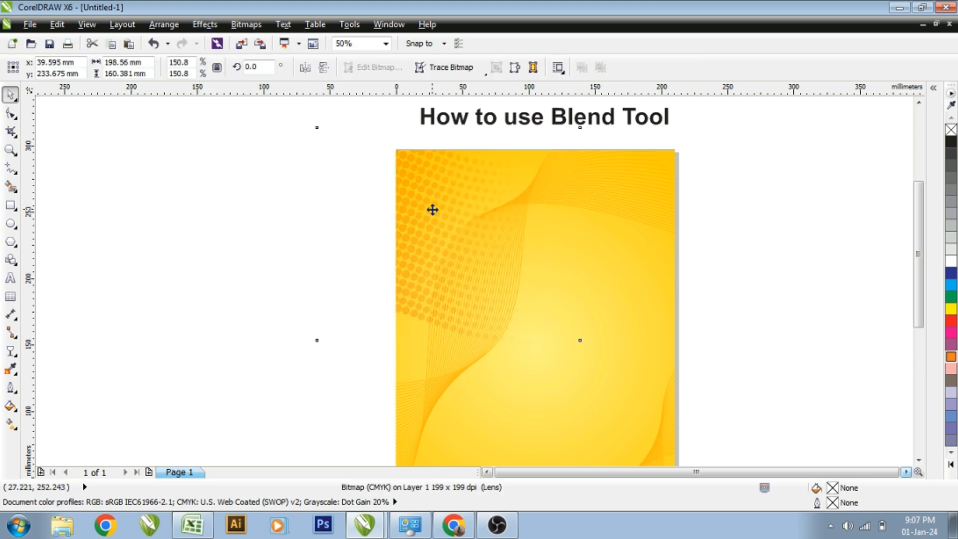
pyautogui.scroll(-2, 619, 252)
pyautogui.click(776, 233)
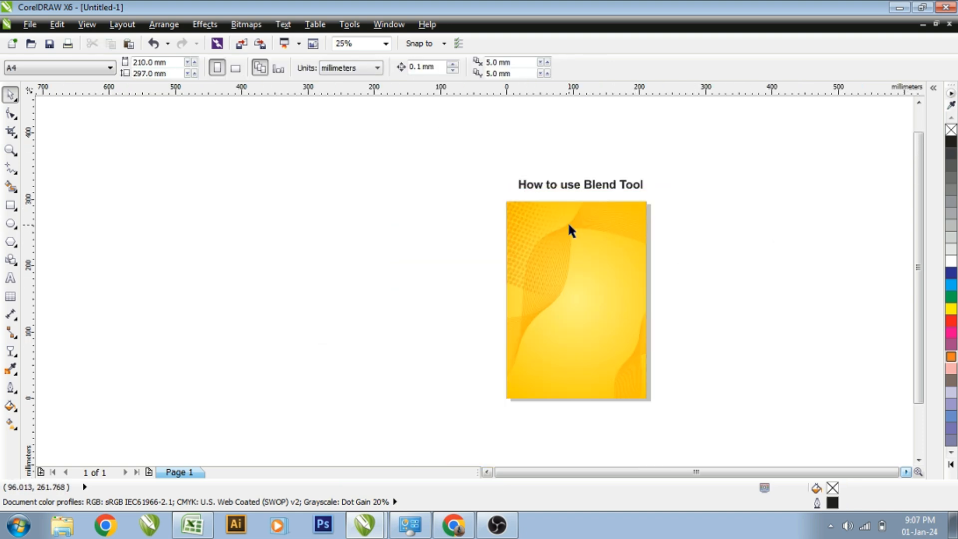
# Edit the PowerClip contents, place a flipped copy of the halftone bitmap in the page's lower-right corner, and finish editing.
pyautogui.click(542, 211)
pyautogui.keyDown('ctrl'); pyautogui.click(537, 211); pyautogui.keyUp('ctrl')
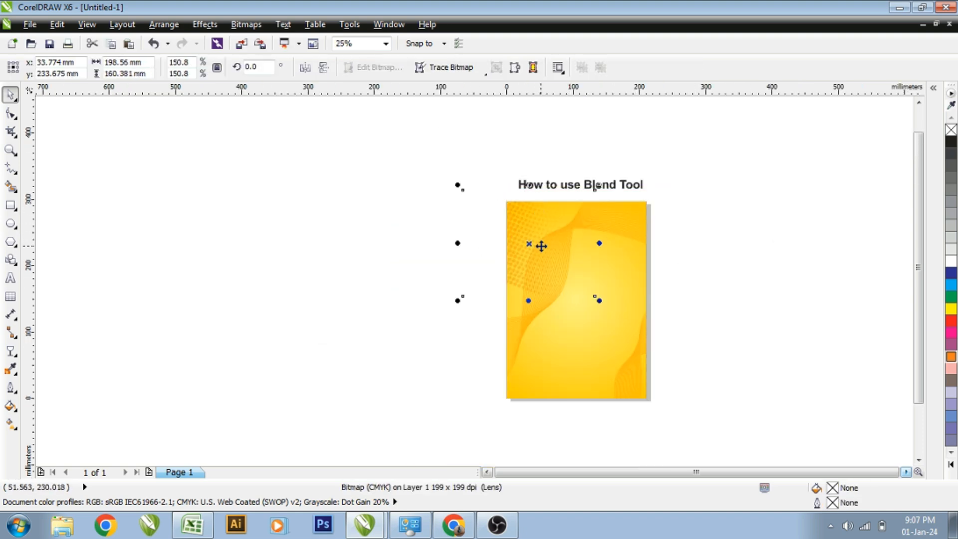
pyautogui.click(604, 242)
pyautogui.click(520, 228)
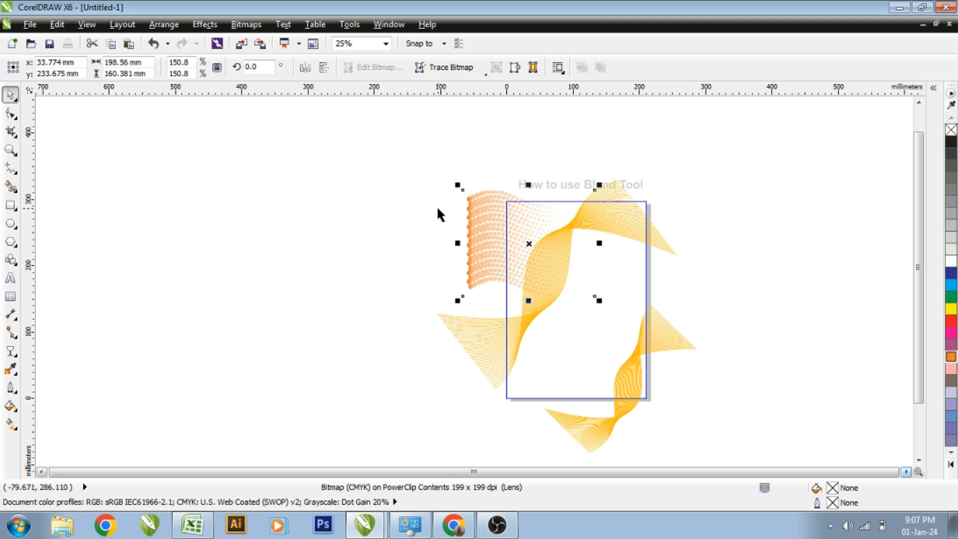
pyautogui.moveTo(458, 243); pyautogui.dragTo(654, 323)
pyautogui.rightClick(659, 256)
pyautogui.keyDown('ctrl'); pyautogui.click(738, 230); pyautogui.keyUp('ctrl')
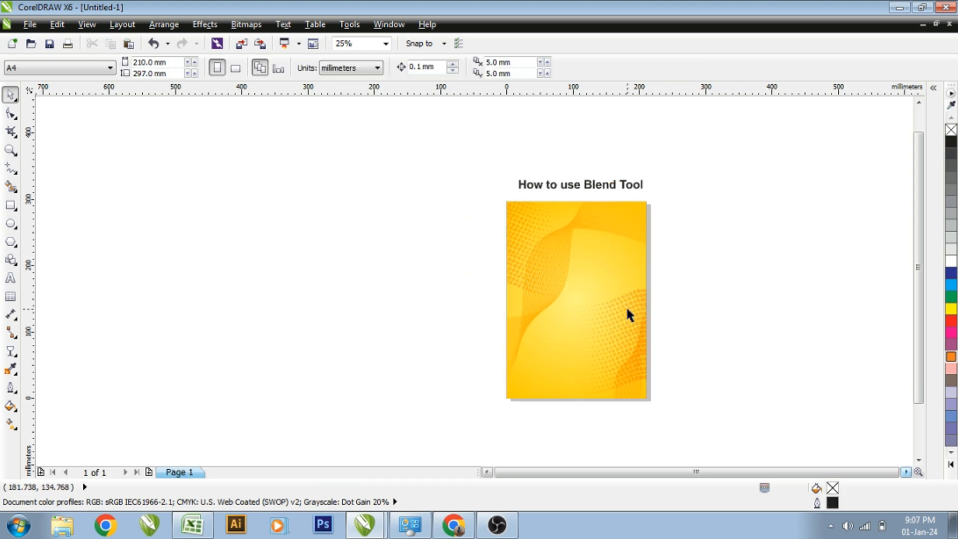
# Draw a circle about 39 mm wide on the upper page and place a copy of it straight below.
pyautogui.scroll(1, 628, 310)
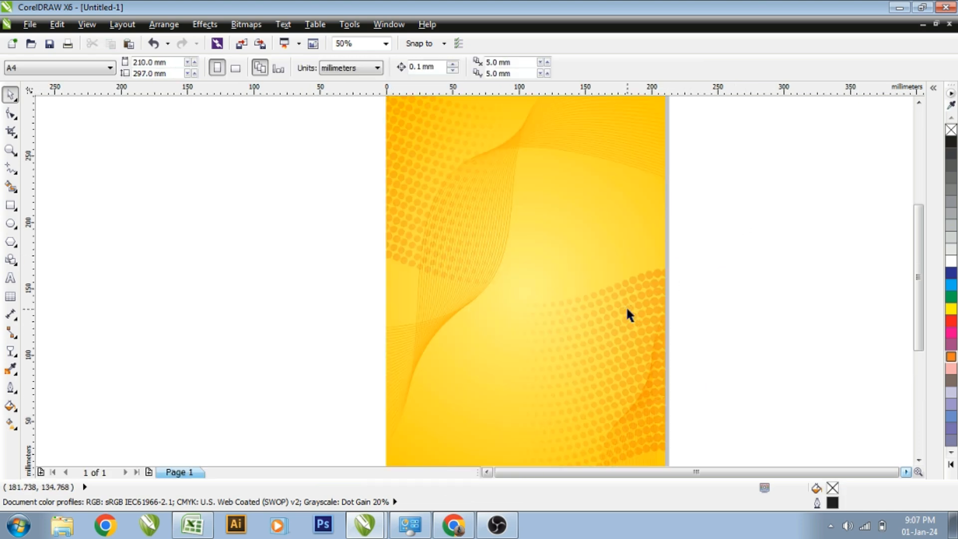
pyautogui.click(11, 226)
pyautogui.moveTo(452, 170); pyautogui.dragTo(515, 233)
pyautogui.press('space')
pyautogui.moveTo(484, 201); pyautogui.dragTo(521, 193)
pyautogui.moveTo(559, 157); pyautogui.dragTo(528, 341)
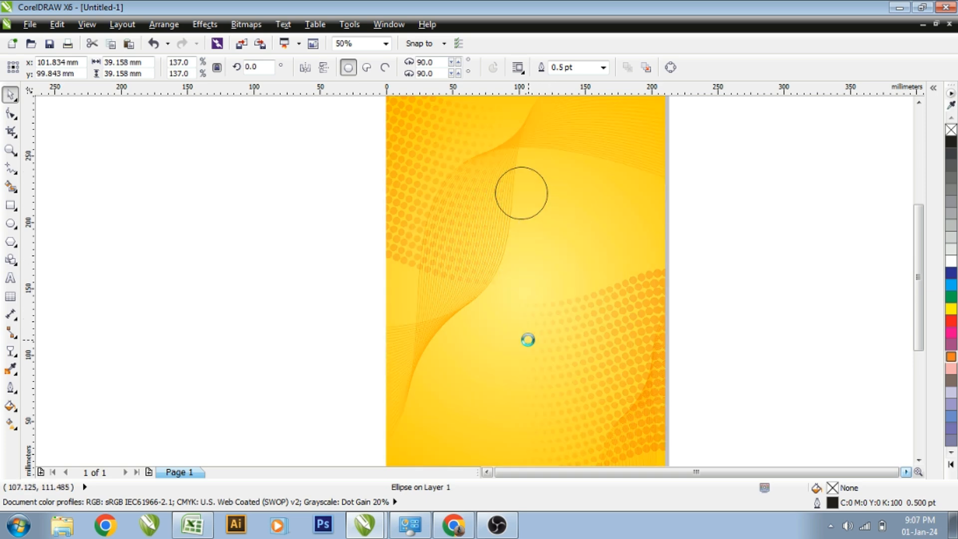
# Fill the upper circle with dark blue and the lower circle with red.
pyautogui.click(529, 199)
pyautogui.click(952, 284)
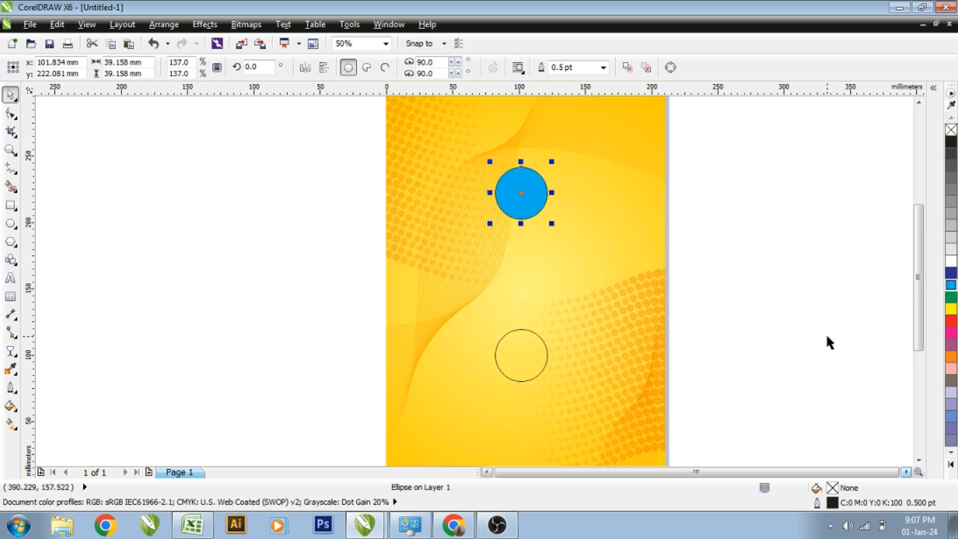
pyautogui.click(526, 345)
pyautogui.click(951, 321)
pyautogui.click(525, 216)
pyautogui.click(952, 310)
pyautogui.click(828, 220)
pyautogui.click(520, 197)
pyautogui.click(950, 279)
# Remove the outlines of both circles and center them horizontally on the page rectangle.
pyautogui.moveTo(216, 120); pyautogui.dragTo(594, 392)
pyautogui.rightClick(952, 129)
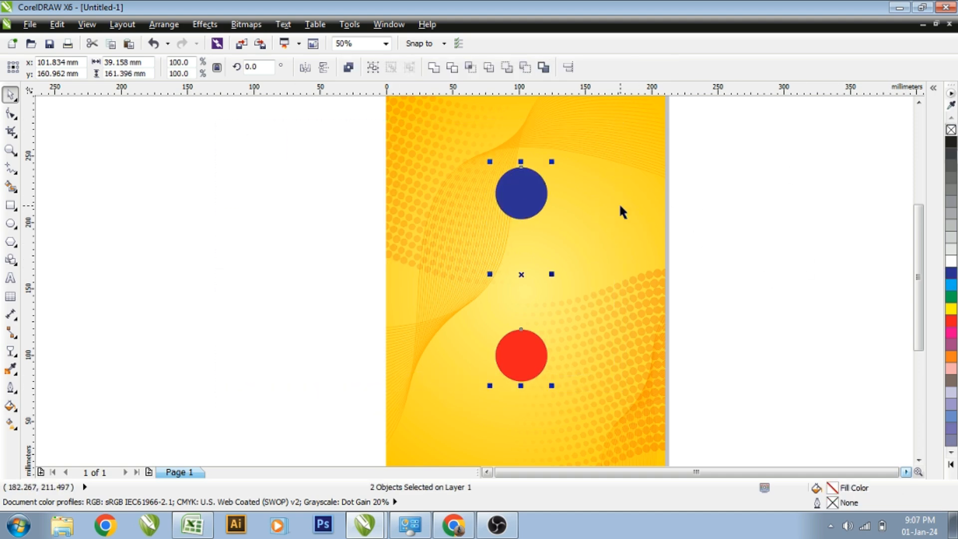
pyautogui.hotkey('ctrl', 'a')
pyautogui.press('c')
pyautogui.click(755, 216)
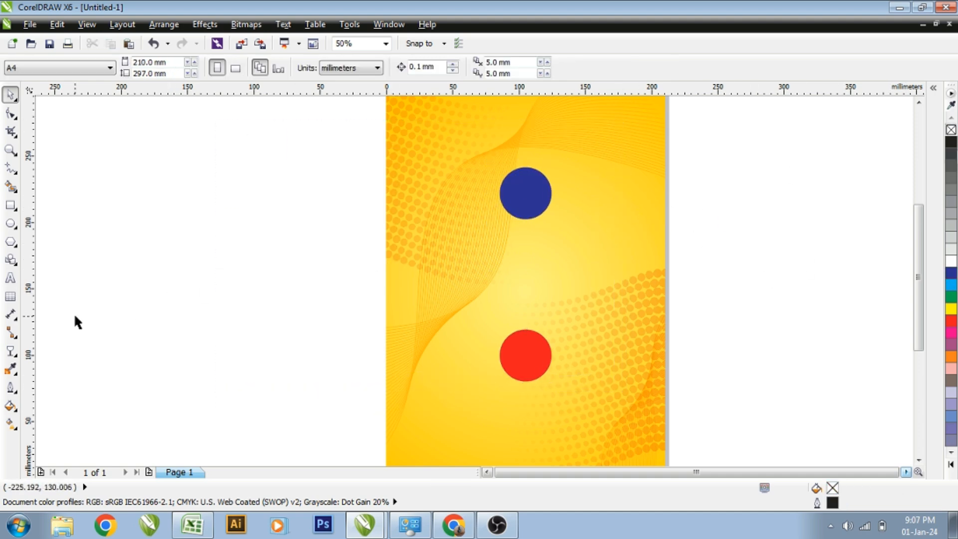
# Blend the upper blue circle into the lower red circle.
pyautogui.click(12, 353)
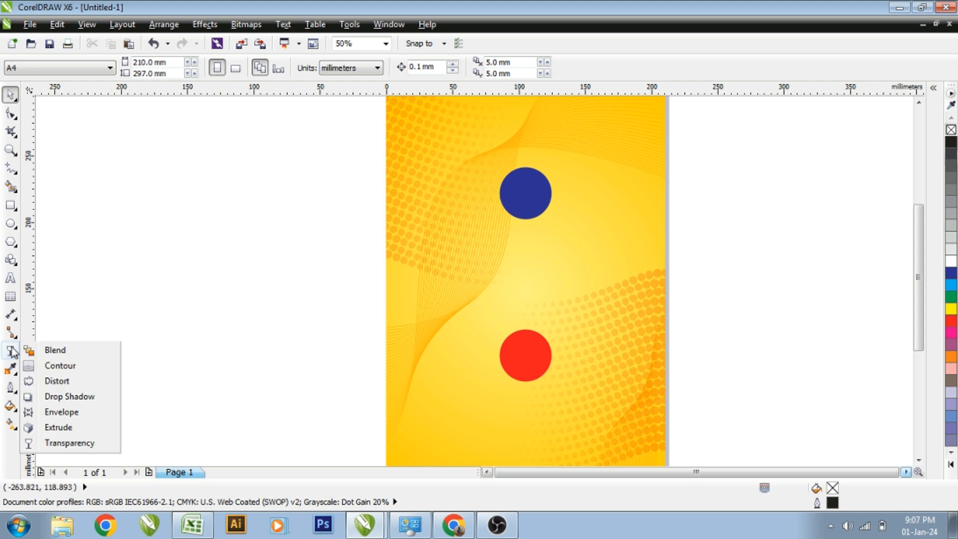
pyautogui.click(47, 352)
pyautogui.moveTo(524, 195); pyautogui.dragTo(537, 363)
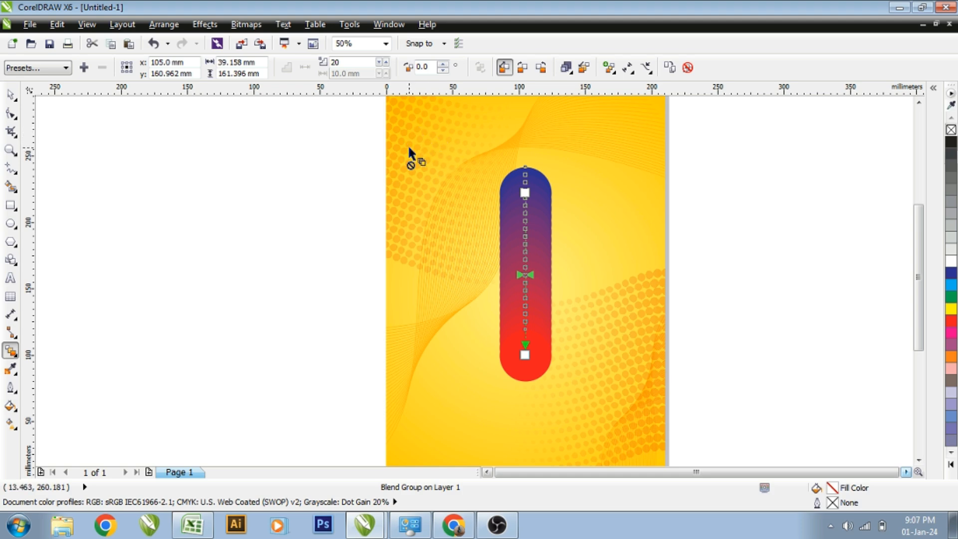
# Reduce the number of blend steps between the blue and red circles to 4.
pyautogui.click(380, 64)
pyautogui.click(379, 63)
pyautogui.click(379, 63)
pyautogui.click(379, 63)
pyautogui.click(379, 64)
pyautogui.click(379, 64)
pyautogui.click(379, 63)
pyautogui.click(379, 63)
pyautogui.click(380, 64)
pyautogui.click(380, 63)
pyautogui.click(380, 63)
pyautogui.click(379, 63)
pyautogui.click(379, 63)
pyautogui.click(379, 64)
pyautogui.click(380, 63)
pyautogui.click(379, 64)
pyautogui.click(386, 61)
pyautogui.click(386, 61)
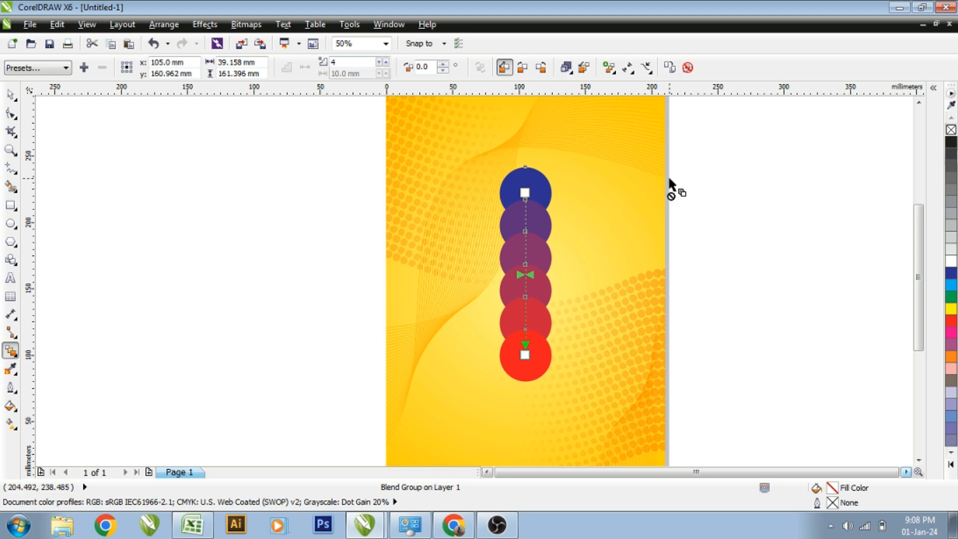
pyautogui.press('space')
pyautogui.click(754, 189)
pyautogui.click(544, 186)
pyautogui.click(537, 355)
pyautogui.rightClick(536, 357)
pyautogui.click(787, 251)
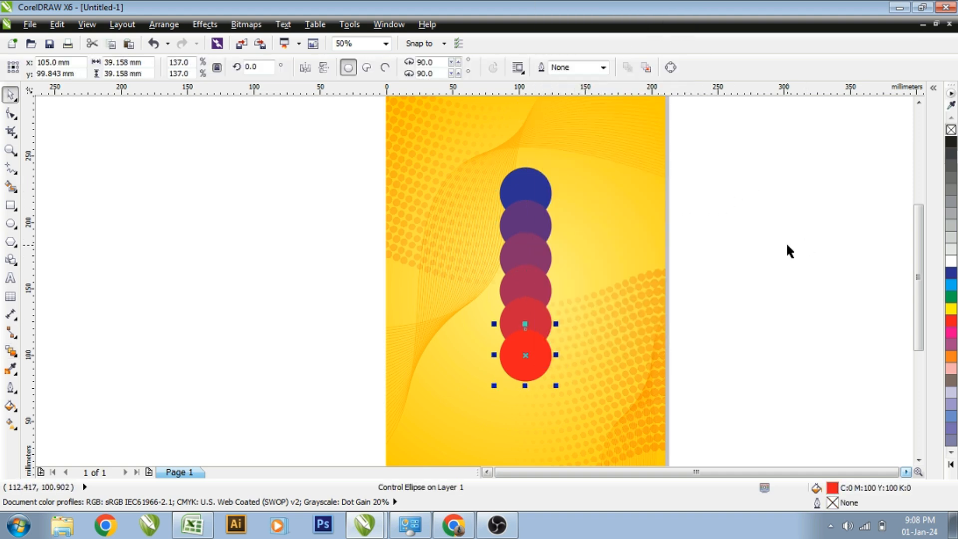
pyautogui.click(544, 209)
pyautogui.rightClick(537, 191)
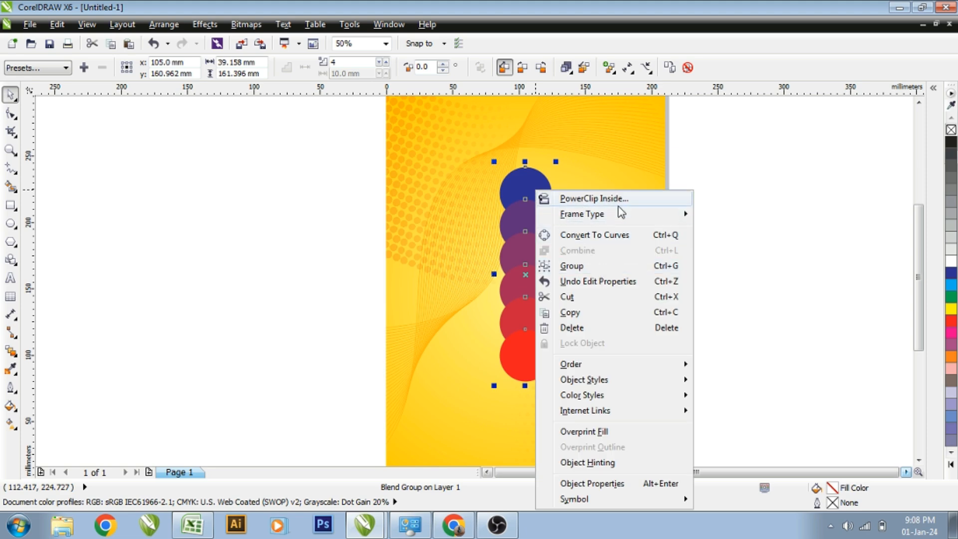
pyautogui.click(806, 210)
# Break the blend apart and ungroup it into individual circles.
pyautogui.click(521, 220)
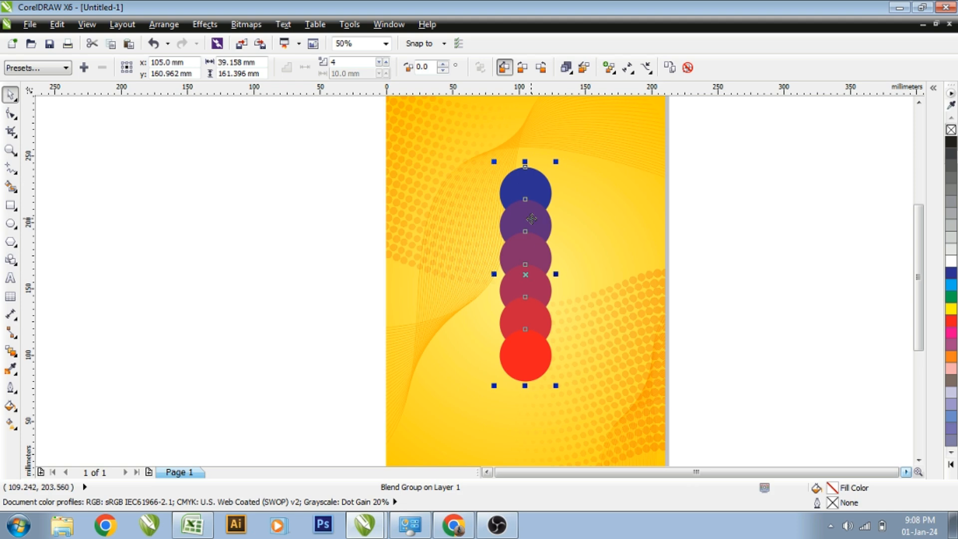
pyautogui.rightClick(531, 219)
pyautogui.click(567, 244)
pyautogui.click(498, 226)
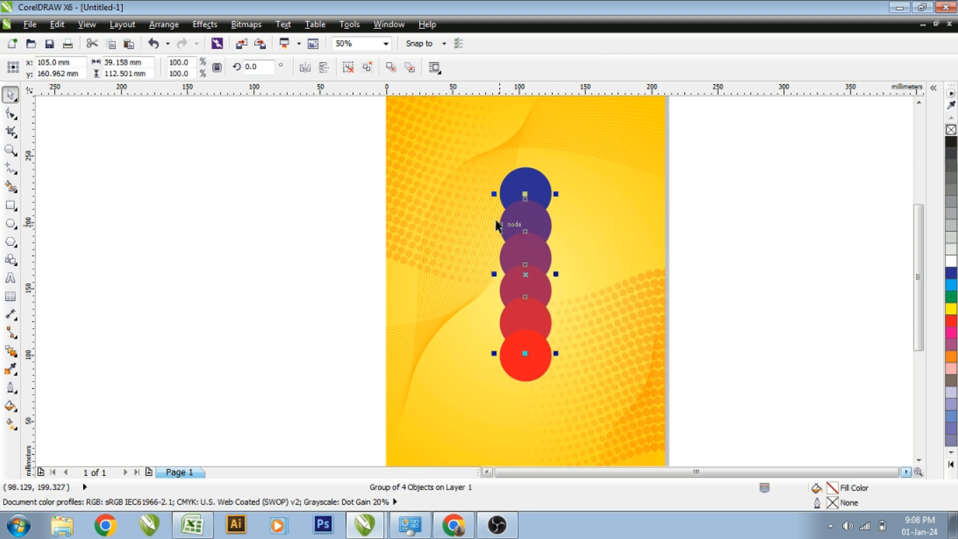
pyautogui.moveTo(312, 147); pyautogui.dragTo(619, 403)
pyautogui.click(399, 70)
# Give all six circles a white outline 1 pt wide.
pyautogui.rightClick(952, 262)
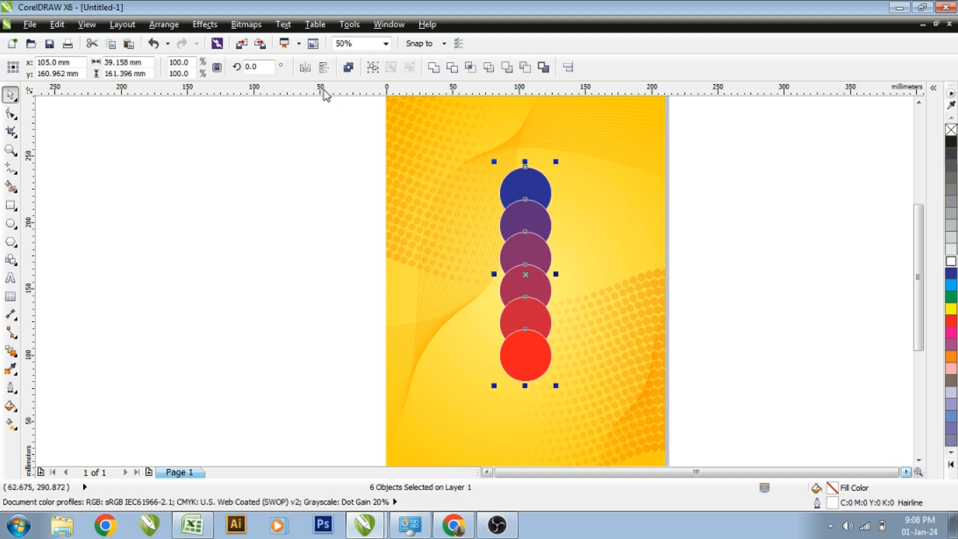
pyautogui.click(16, 393)
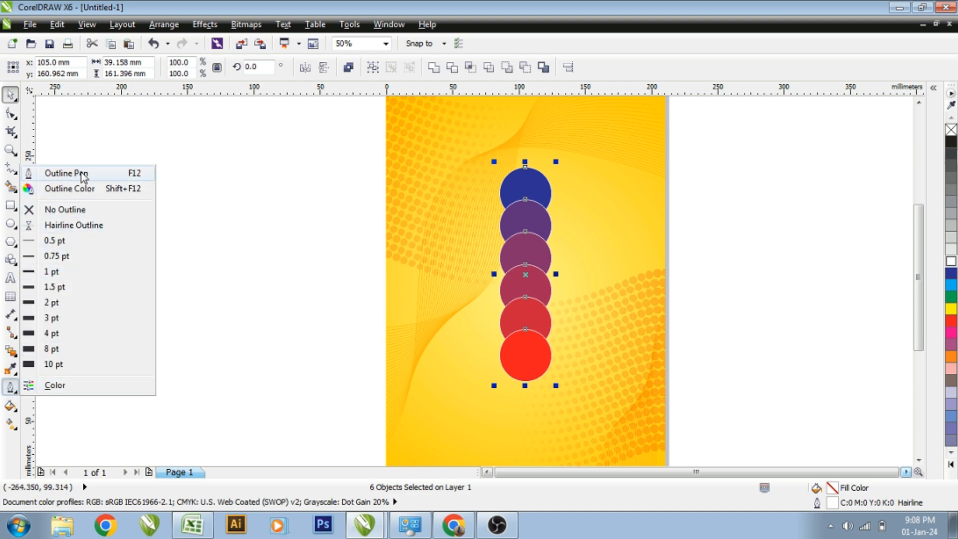
pyautogui.click(37, 273)
pyautogui.click(17, 376)
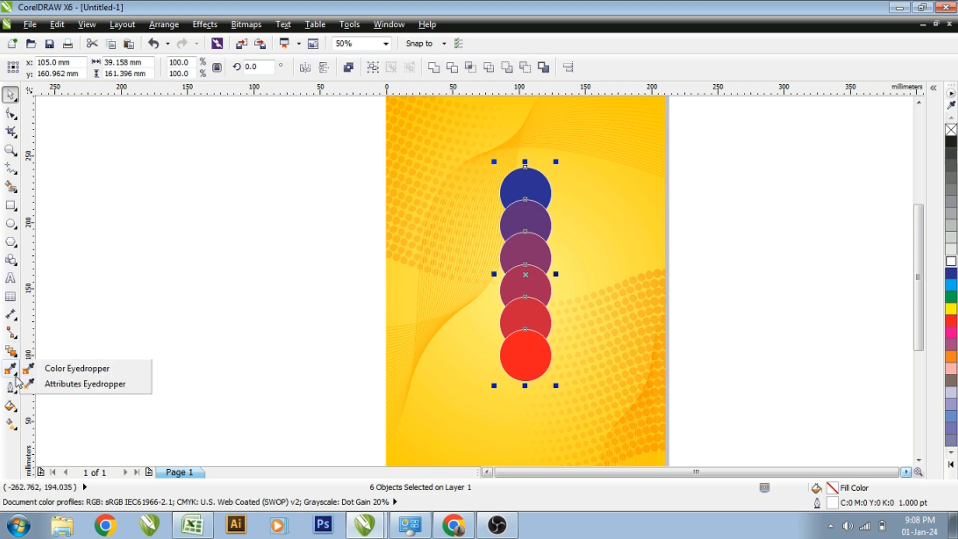
# Thicken the outlines of all six circles to 3 pt and colour them yellow.
pyautogui.click(15, 391)
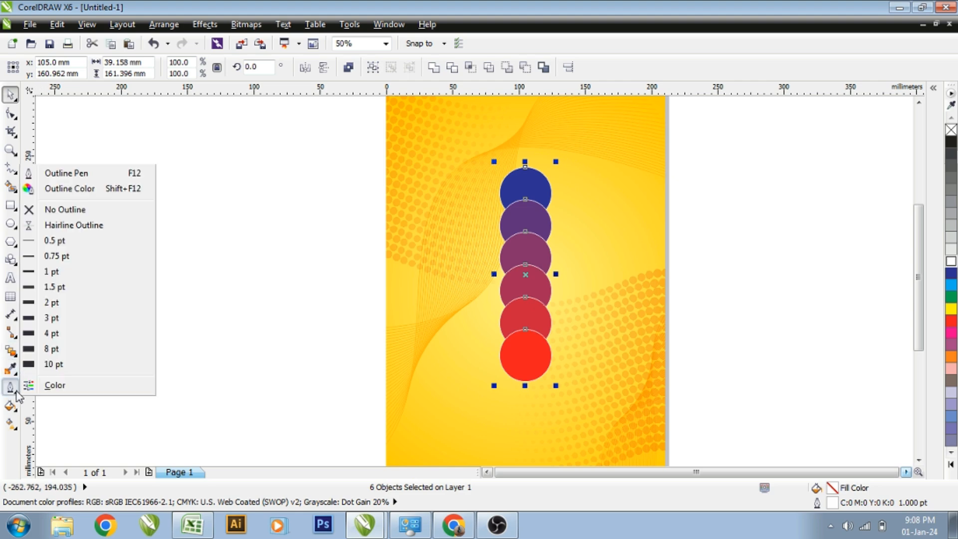
pyautogui.click(51, 318)
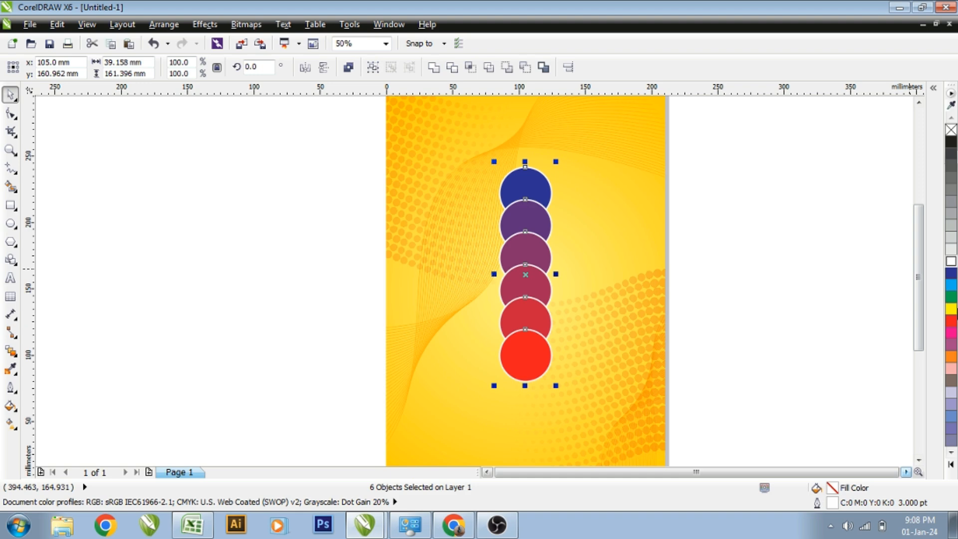
pyautogui.rightClick(951, 309)
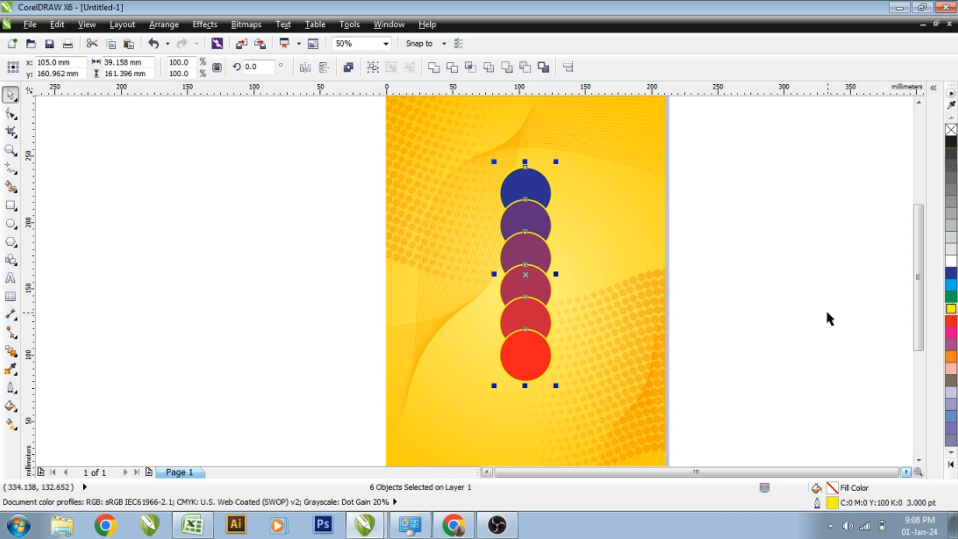
pyautogui.click(952, 465)
pyautogui.rightClick(937, 119)
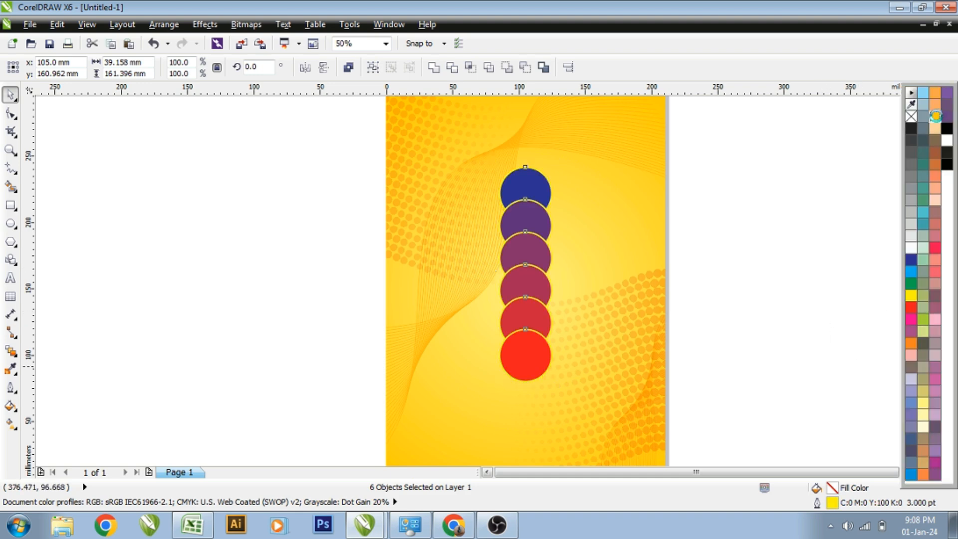
pyautogui.rightClick(911, 296)
# Enlarge the column of six circles proportionally and move it toward the page's right edge.
pyautogui.moveTo(556, 386); pyautogui.dragTo(568, 431)
pyautogui.scroll(-1, 562, 323)
pyautogui.moveTo(543, 268); pyautogui.dragTo(577, 282)
pyautogui.click(663, 283)
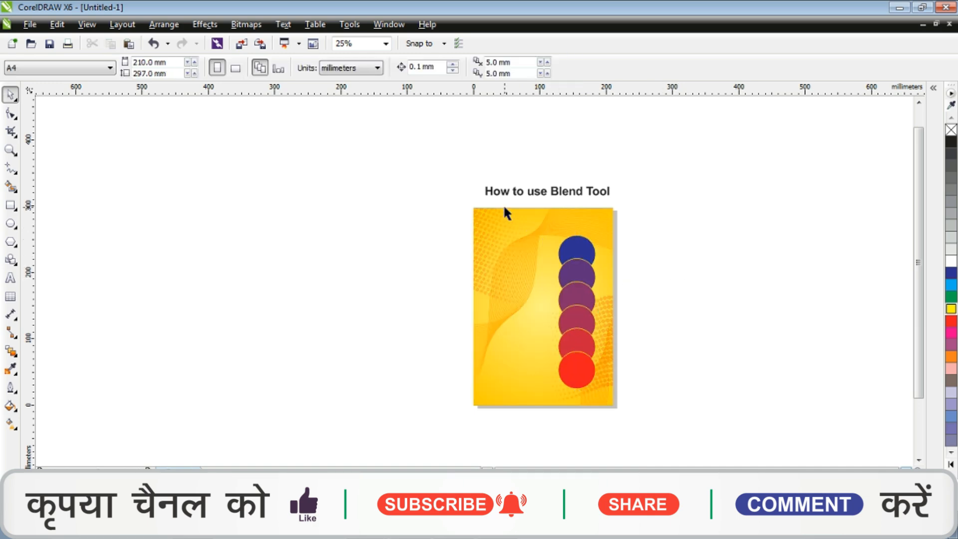
pyautogui.press('F2')
pyautogui.moveTo(450, 167); pyautogui.dragTo(653, 433)
pyautogui.click(508, 129)
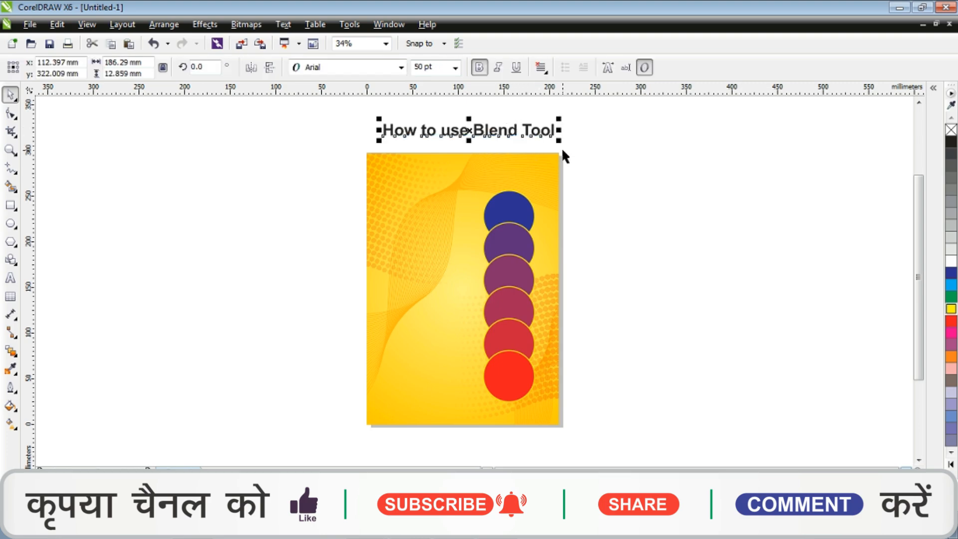
pyautogui.click(605, 156)
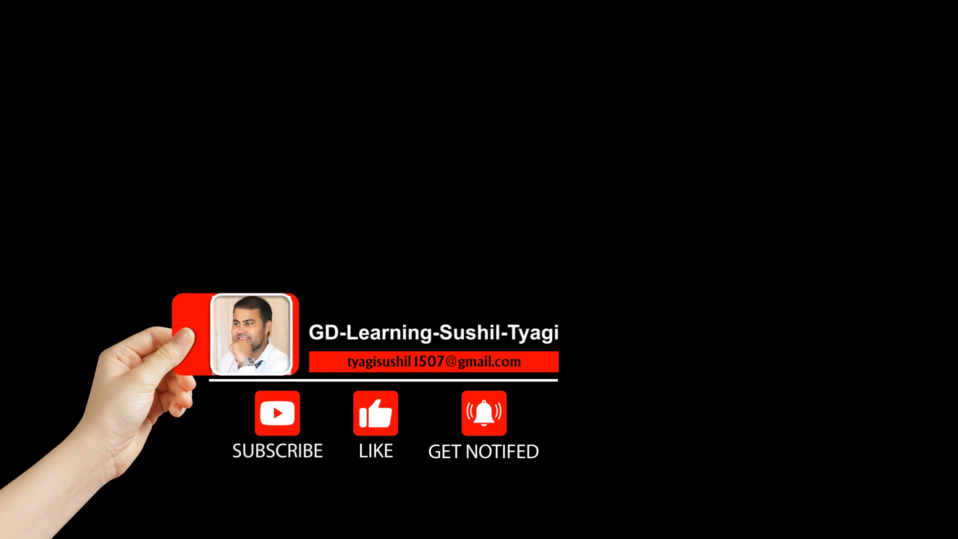